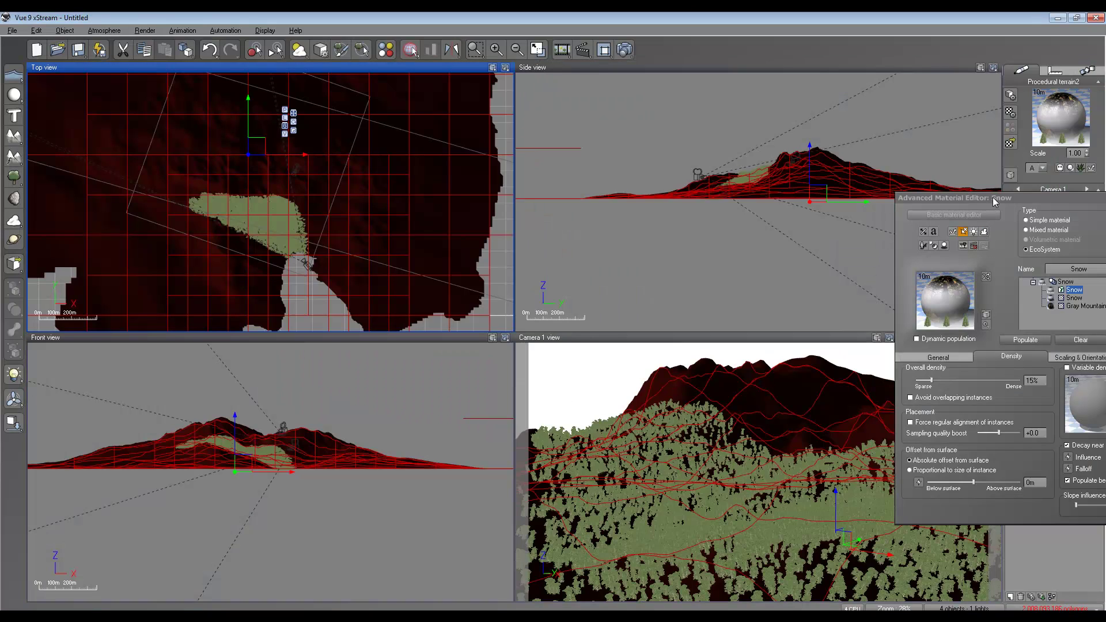
Accept the Snow EcoSystem material settings and render the scene to preview the tree-covered terrain, leaving the post-render options at their defaults.
left_click_drag(990, 198, 588, 182)
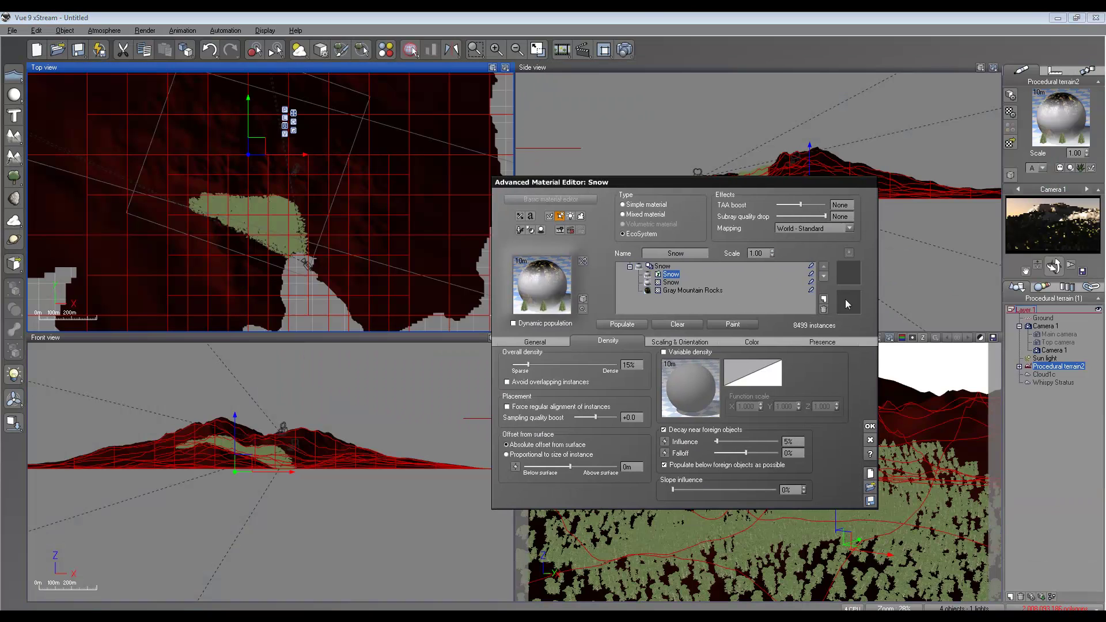
left_click(869, 426)
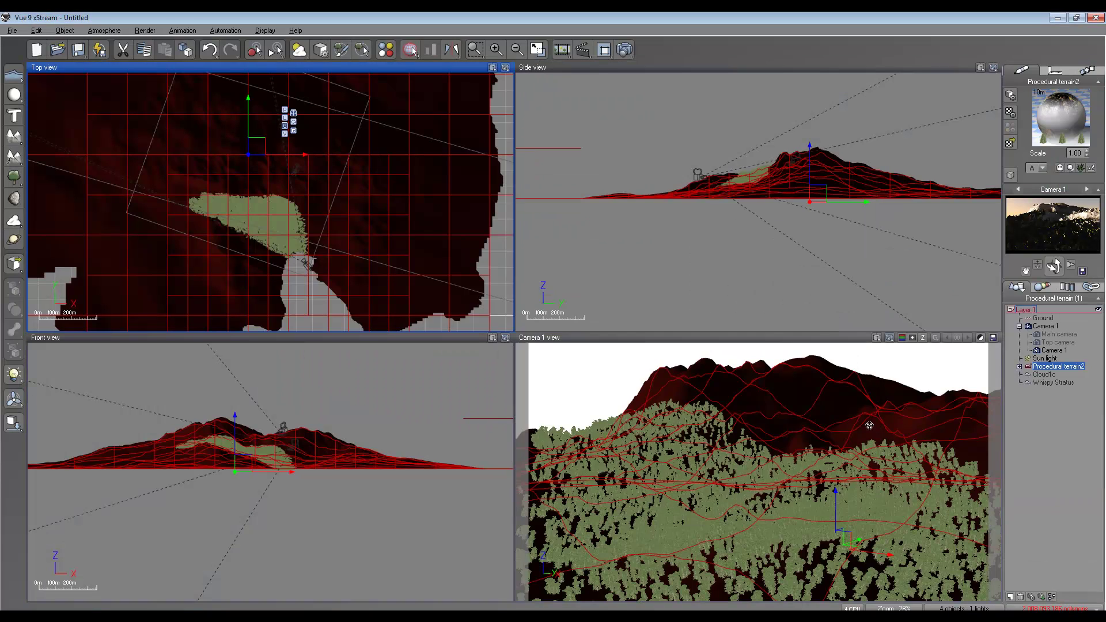
left_click(623, 49)
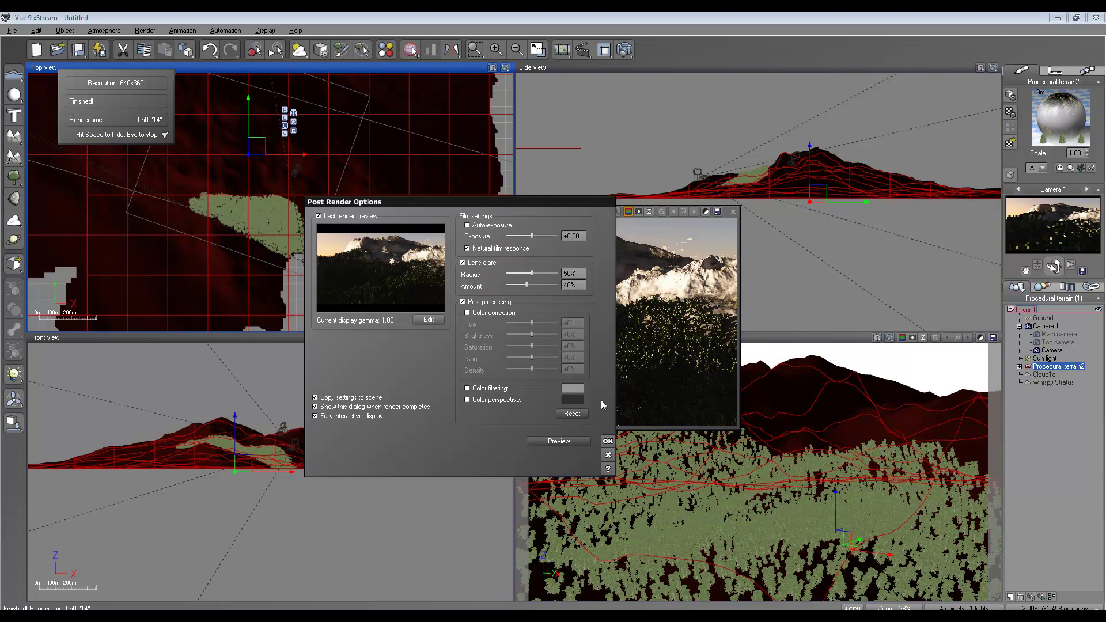
left_click(608, 441)
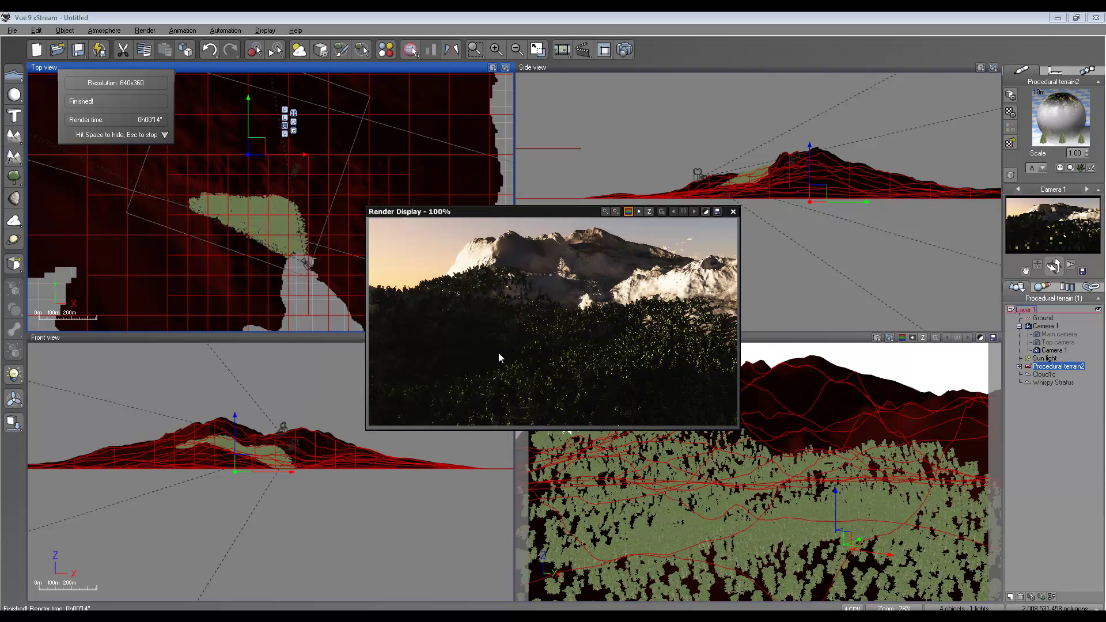
left_click(733, 211)
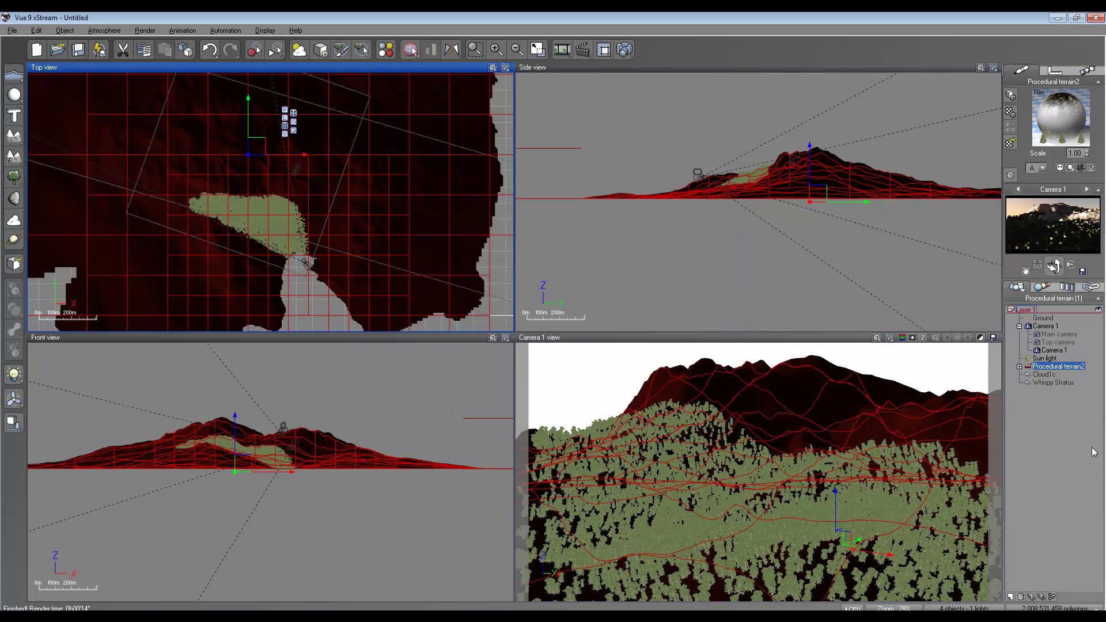
Open Procedural terrain2 in the Terrain Editor and show only the terrain, without the surrounding scene, in a closer preview.
left_click(1047, 406)
left_click(1061, 368)
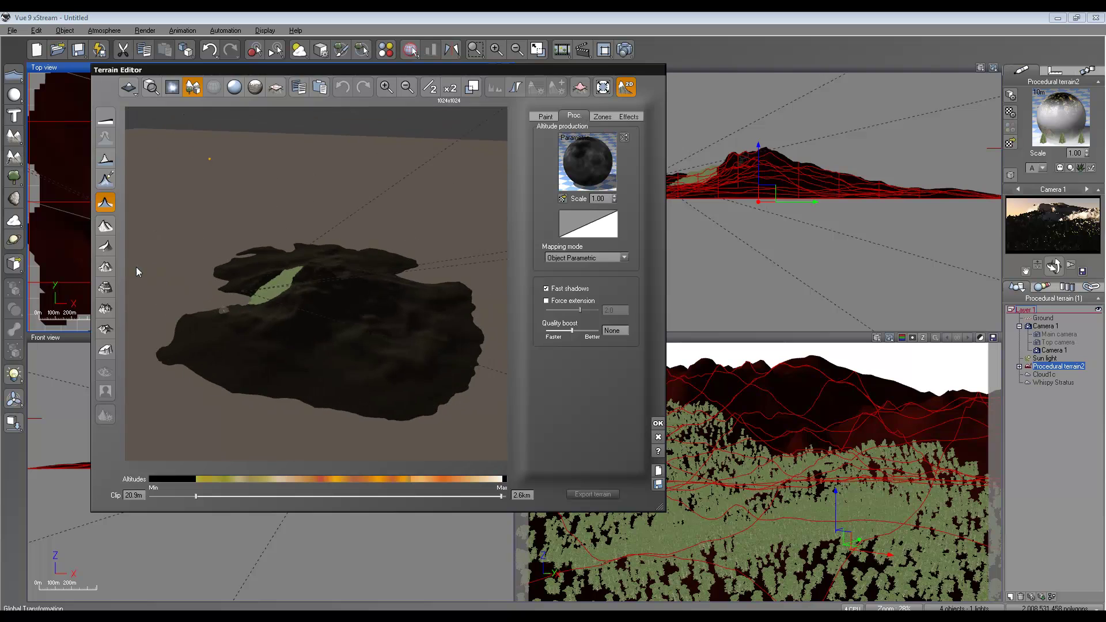
left_click(194, 88)
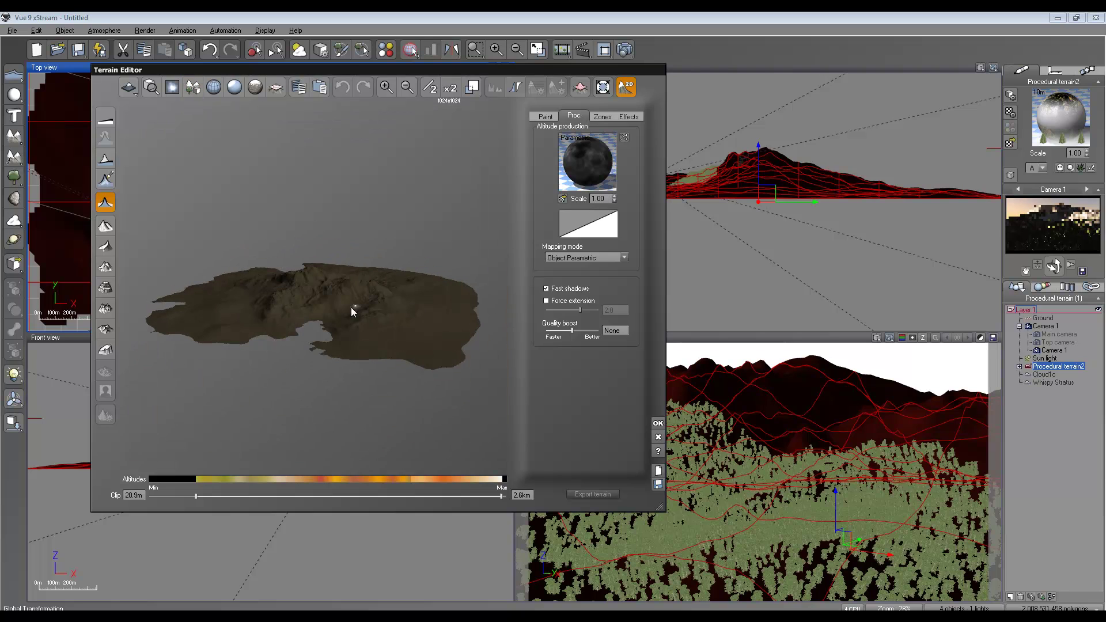
scroll(323, 313, "up", 5)
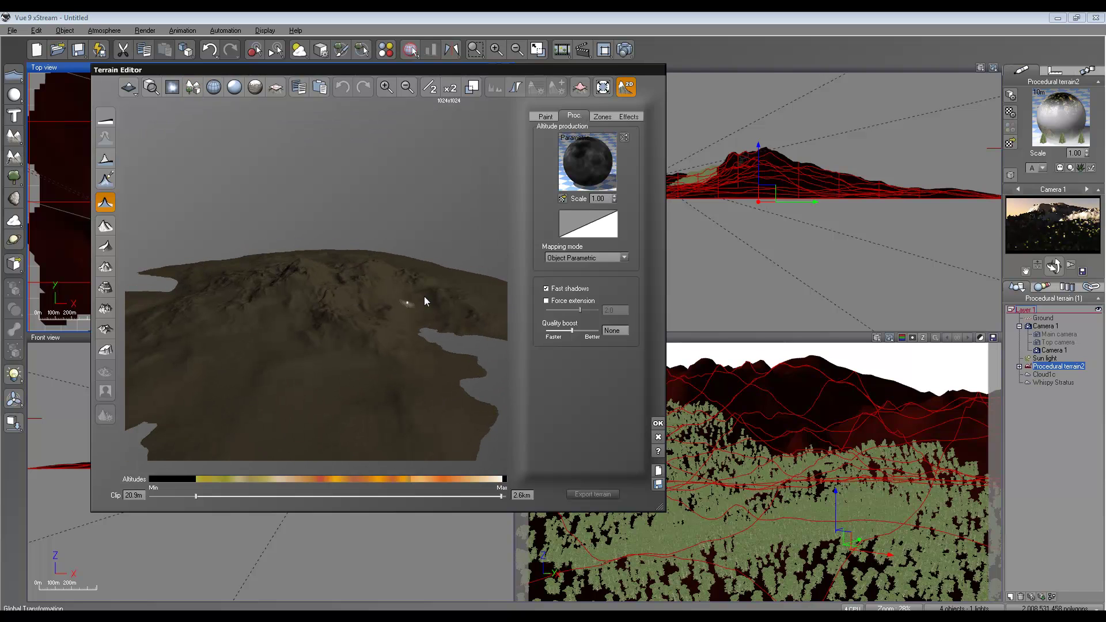
Open the terrain's altitude production function and examine the Terrain Fractal node's settings alongside the terrain preview.
right_click(599, 163)
left_click(617, 174)
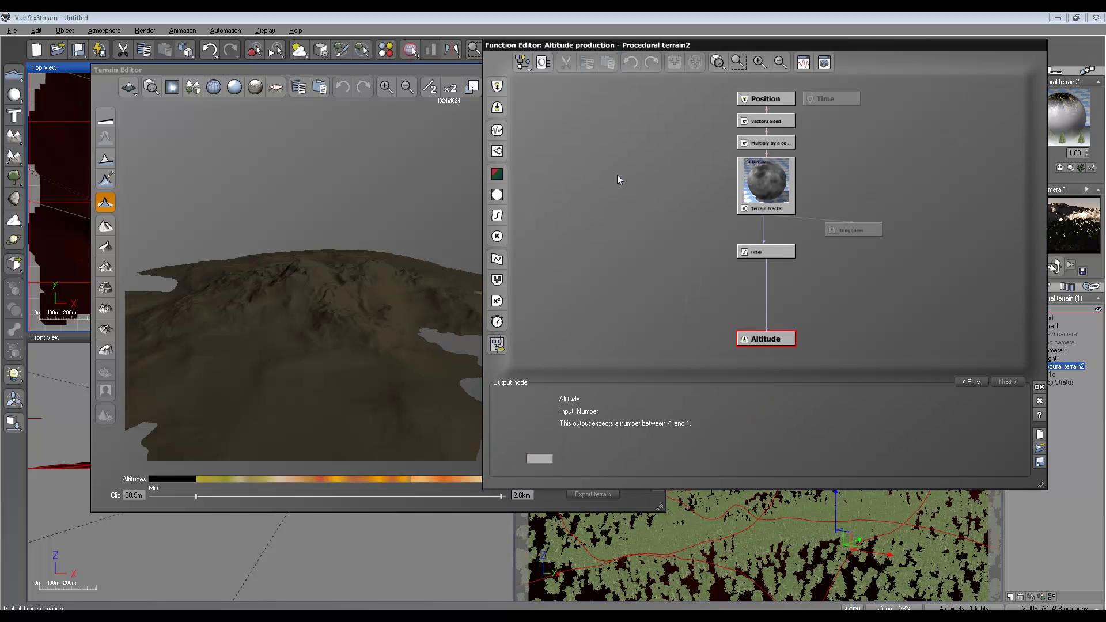
left_click(755, 211)
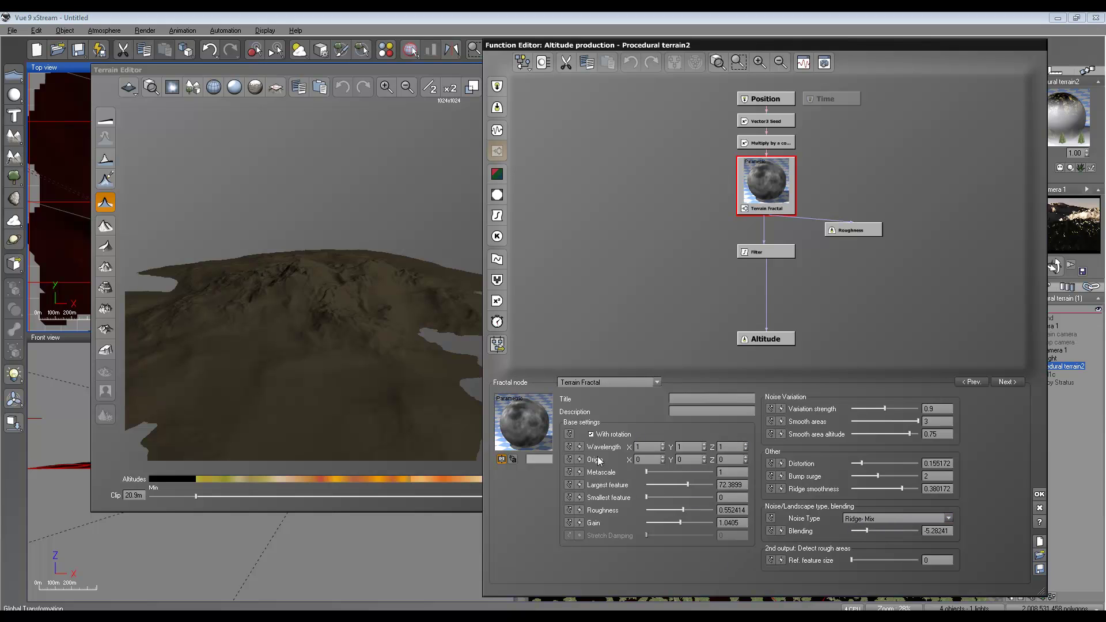
right_click_drag(296, 327, 374, 311)
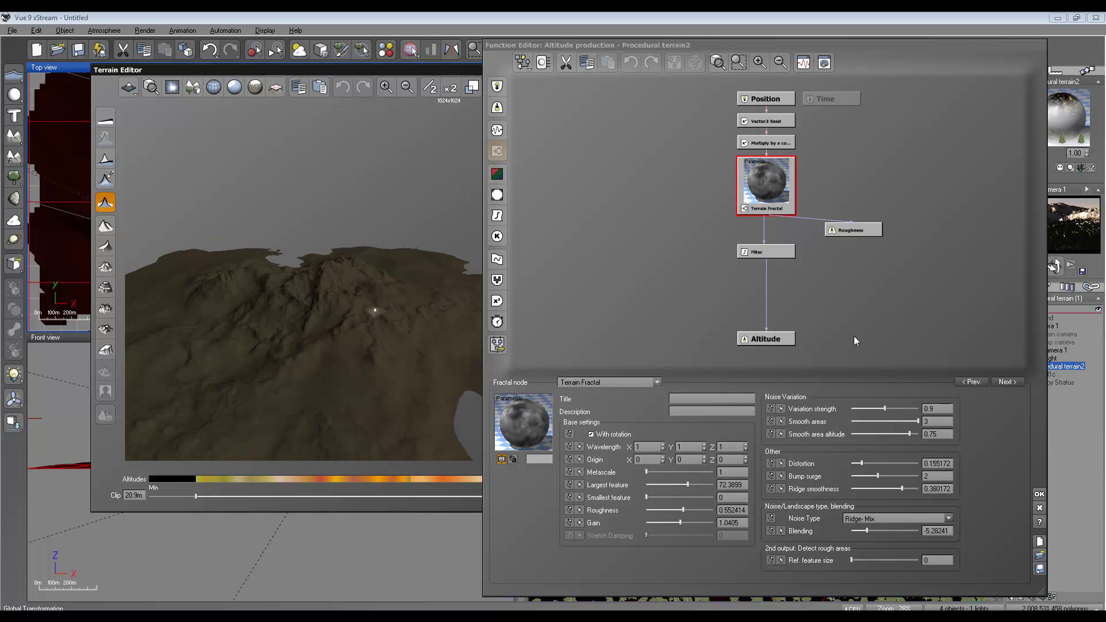
Examine the profile curve of the Filter node between the fractal and the Altitude output, then close it.
left_click(772, 252)
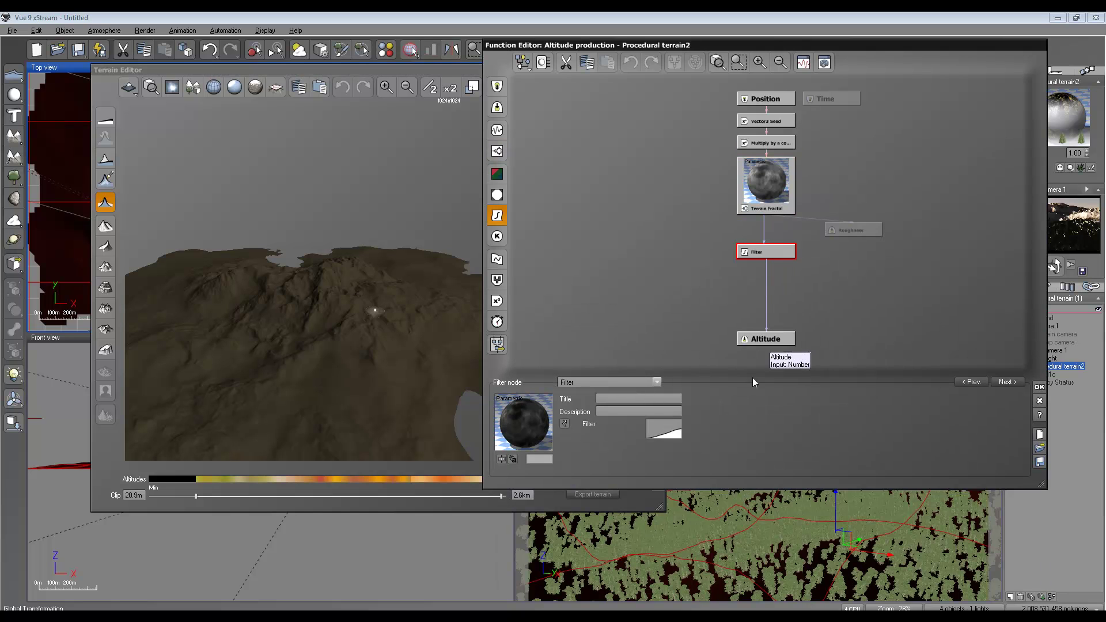
right_click(669, 433)
left_click(685, 439)
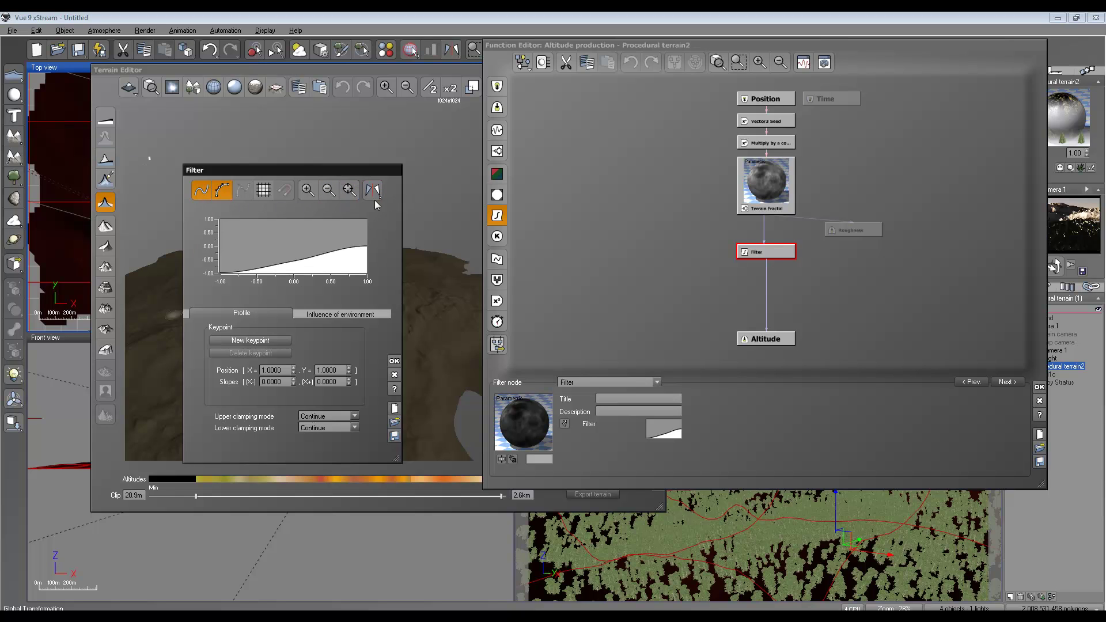
left_click_drag(212, 173, 223, 139)
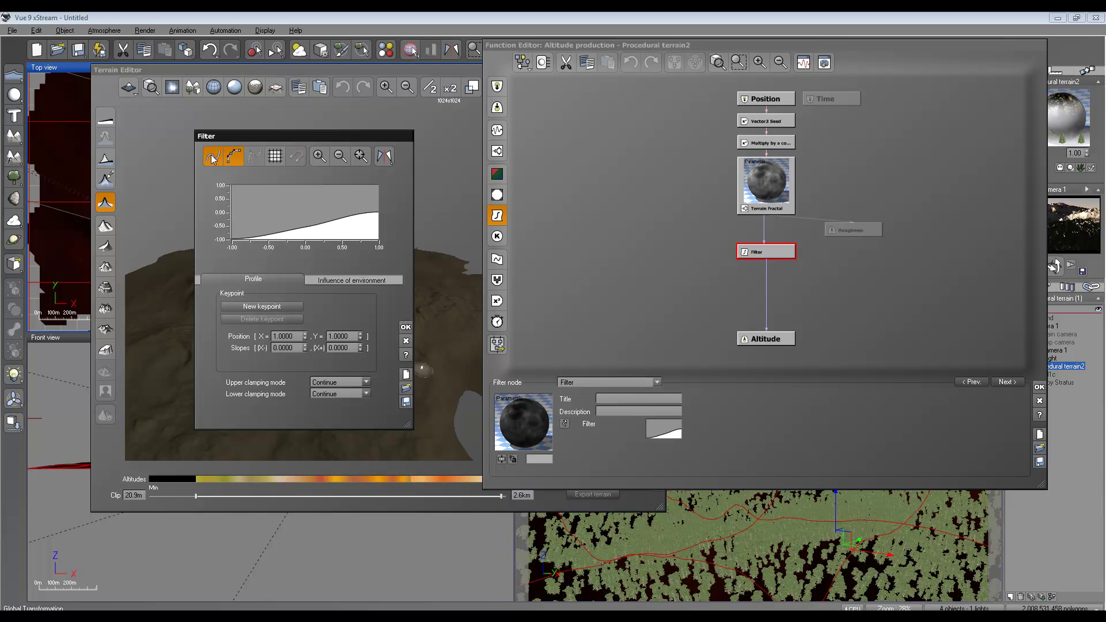
left_click(406, 327)
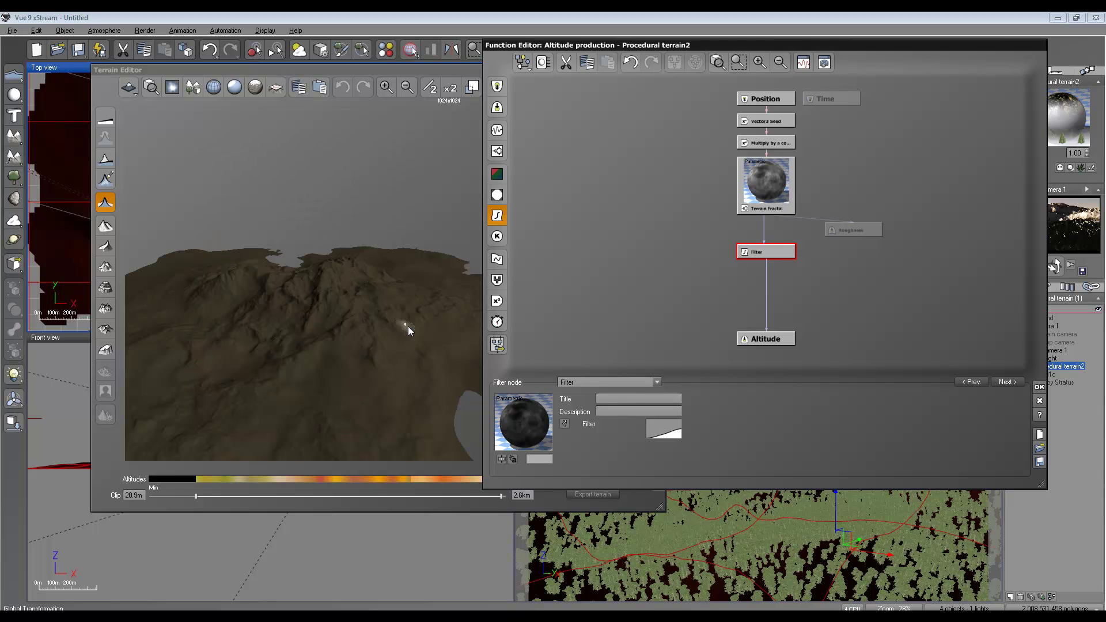
Inspect the terrain's relief from several angles and select the Roughness output node connected to the Terrain Fractal.
right_click_drag(379, 344, 366, 400)
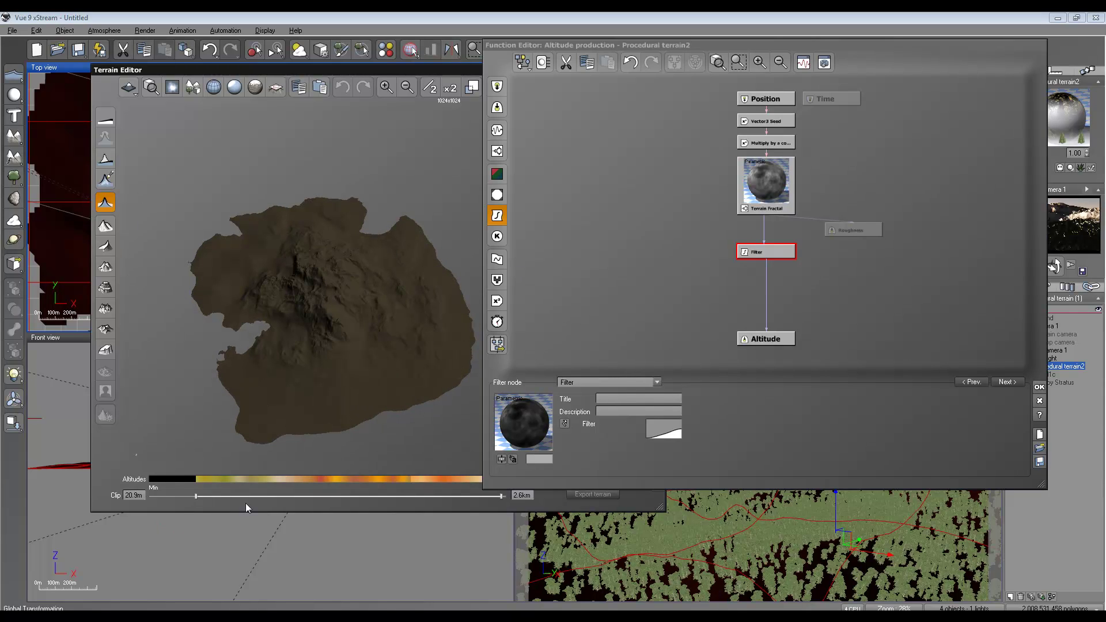
right_click_drag(333, 321, 395, 318)
left_click(873, 232)
left_click(873, 233)
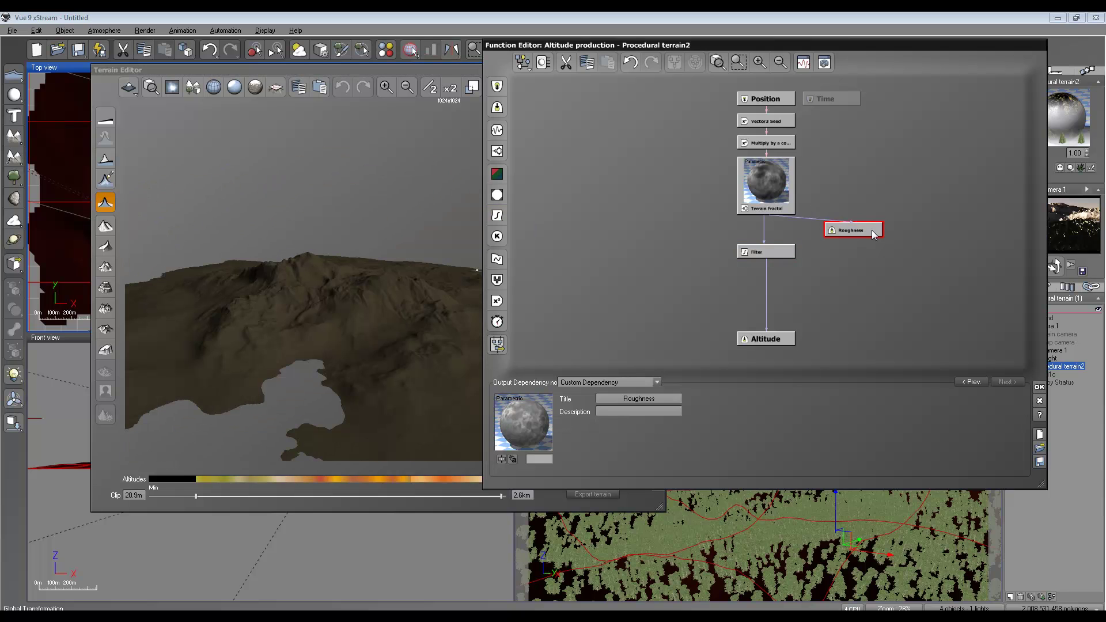
Add a Custom Dependency output node in the empty area of the function graph.
left_click(497, 108)
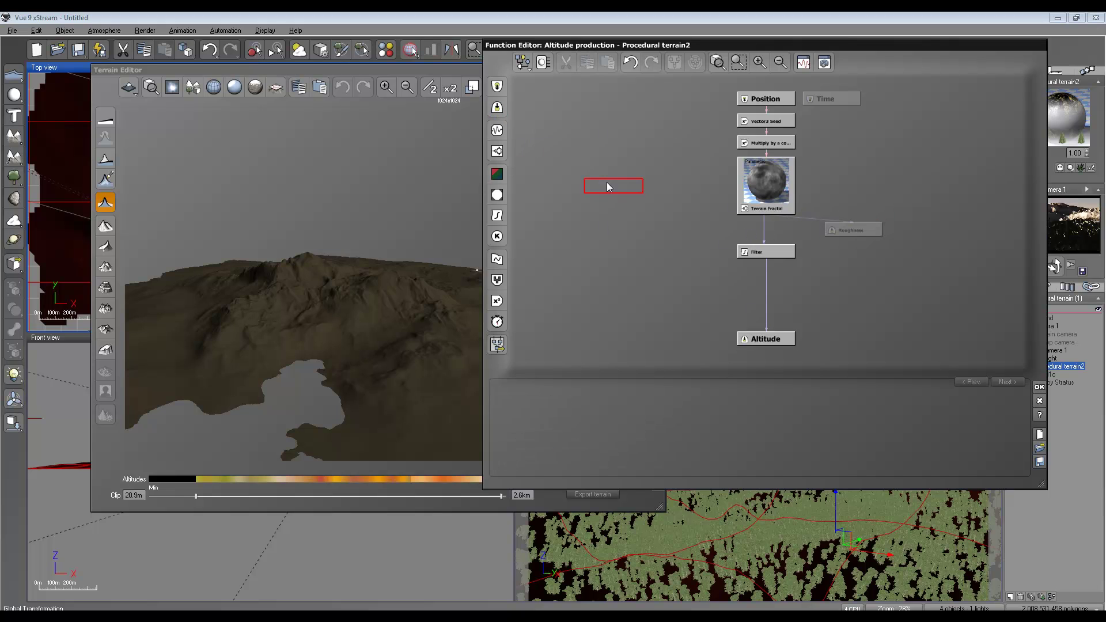
left_click(497, 108)
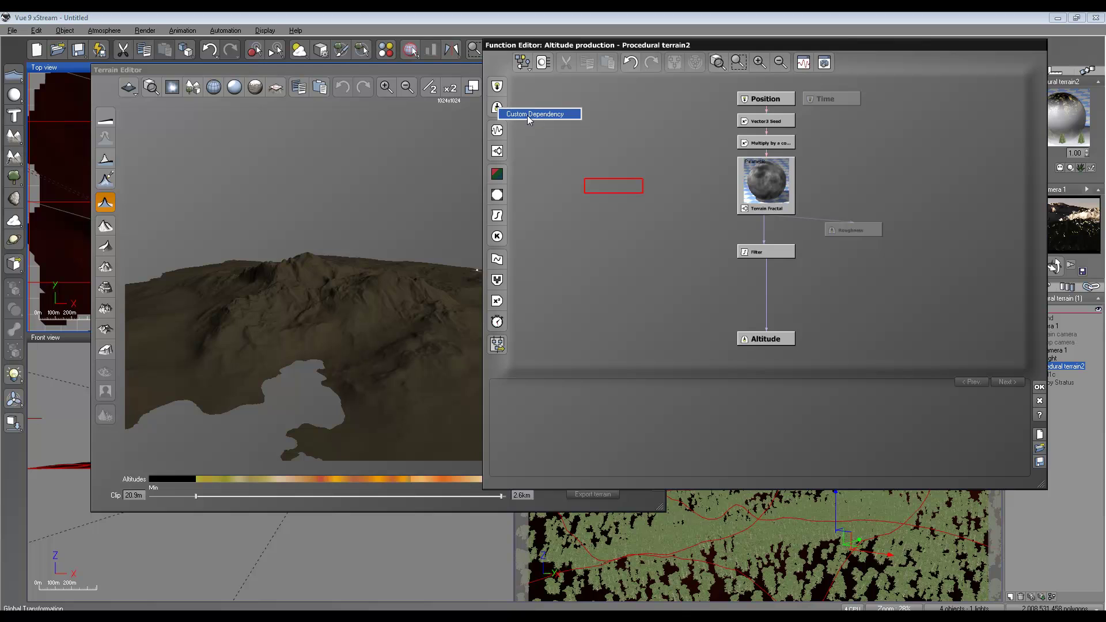
left_click(539, 112)
left_click_drag(619, 189, 596, 274)
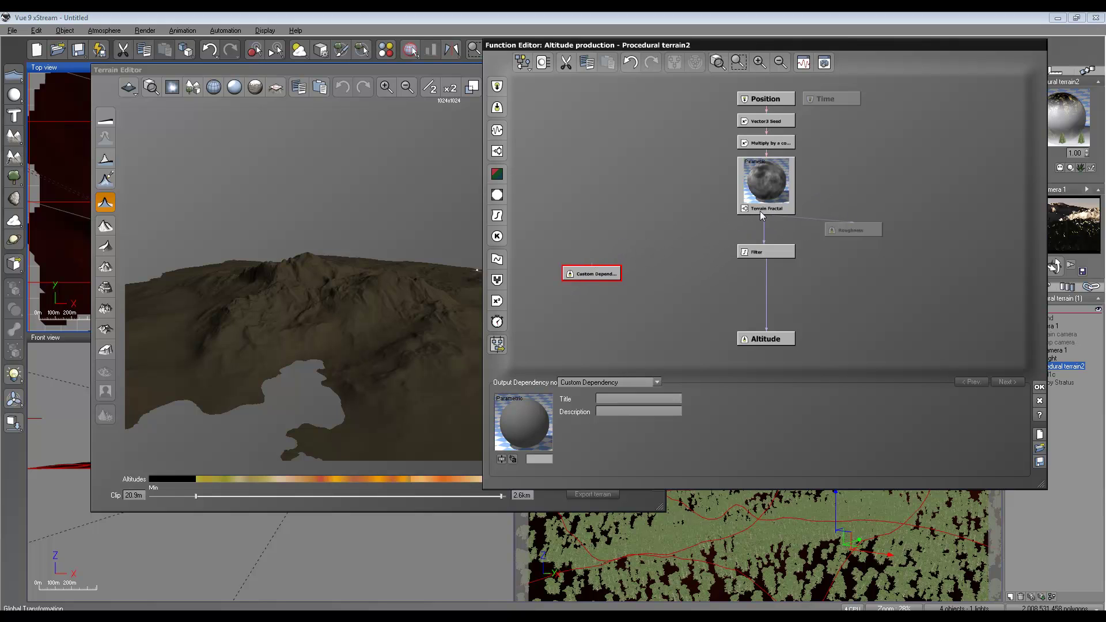
Title the new Custom Dependency node "Roughness" after the existing output node and reposition it in the graph.
left_click(862, 233)
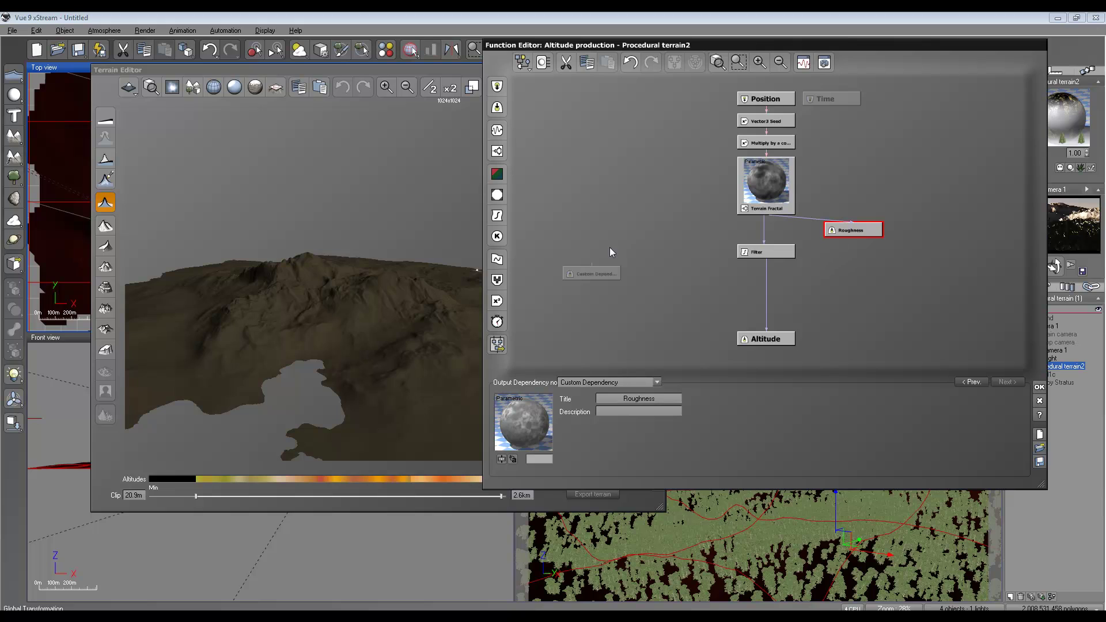
left_click(599, 276)
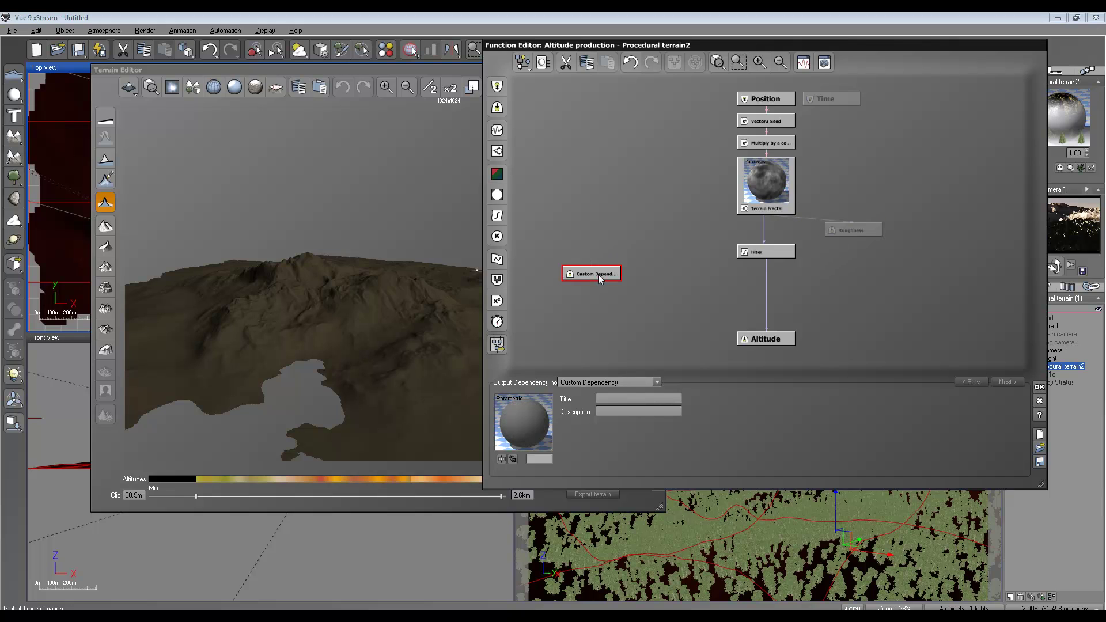
left_click(634, 399)
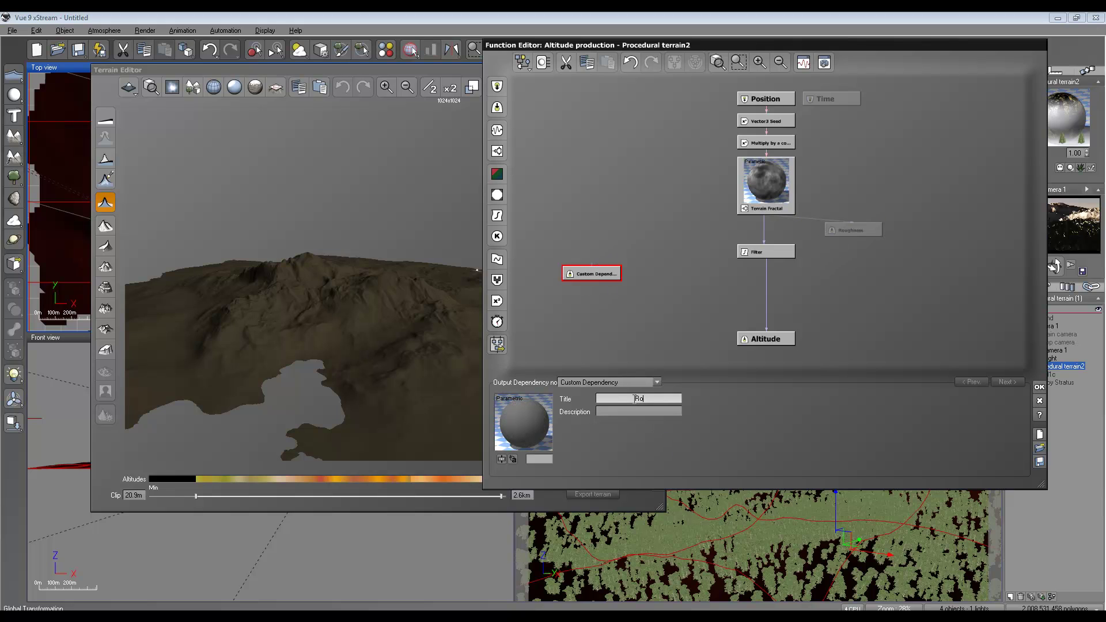
type("Roughness")
left_click(616, 339)
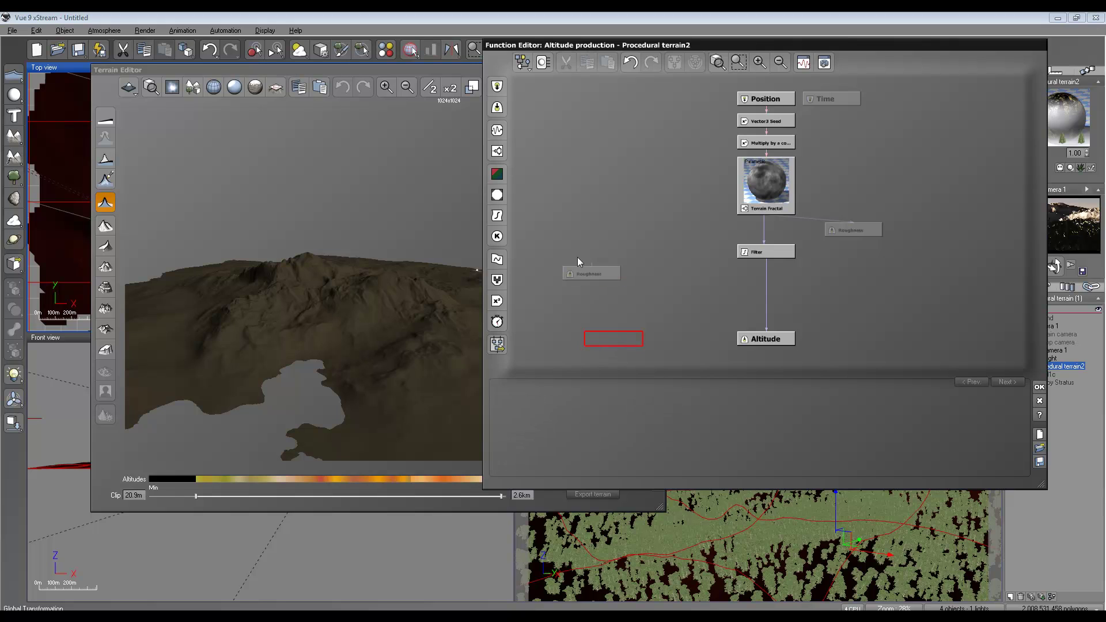
left_click_drag(587, 280, 766, 217)
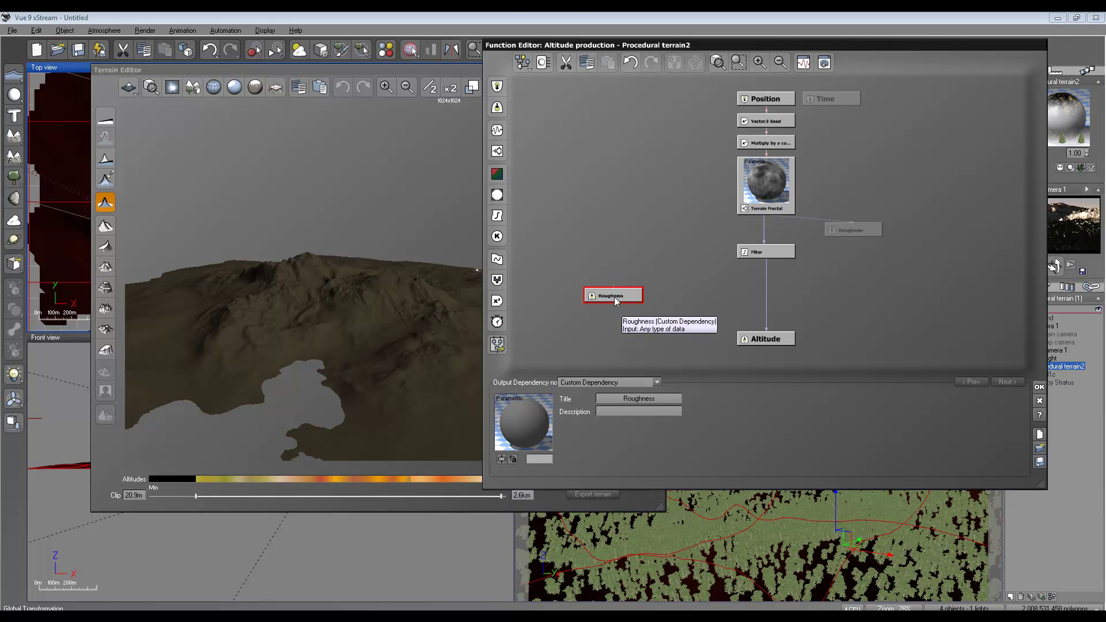
Review the Terrain Fractal node, the output node type and the connected Roughness output against the terrain preview.
left_click(786, 181)
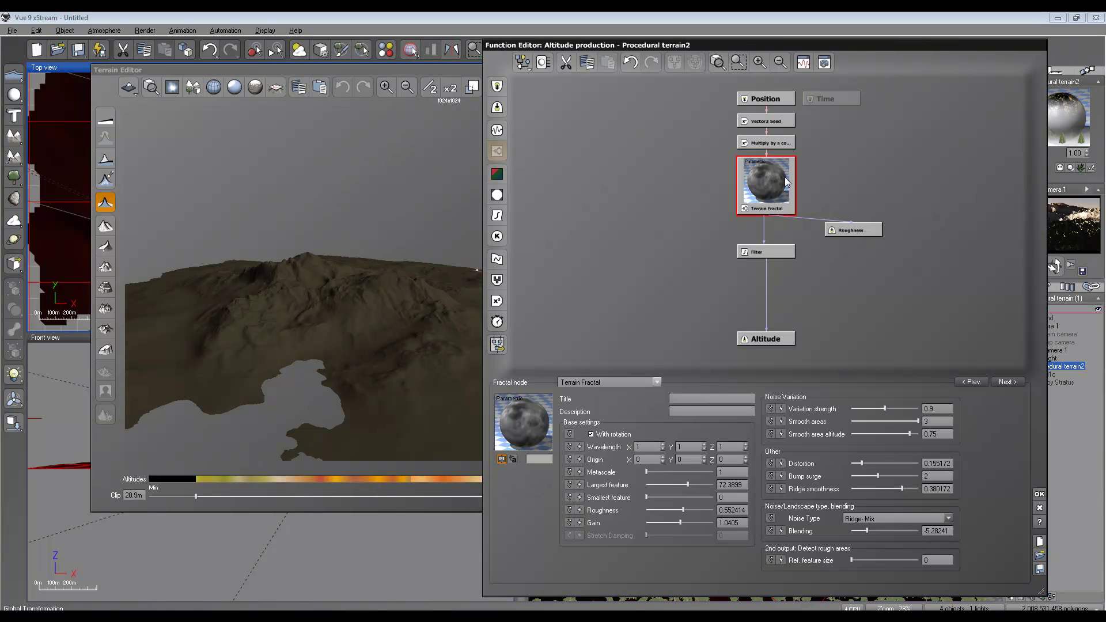
left_click_drag(320, 308, 296, 317)
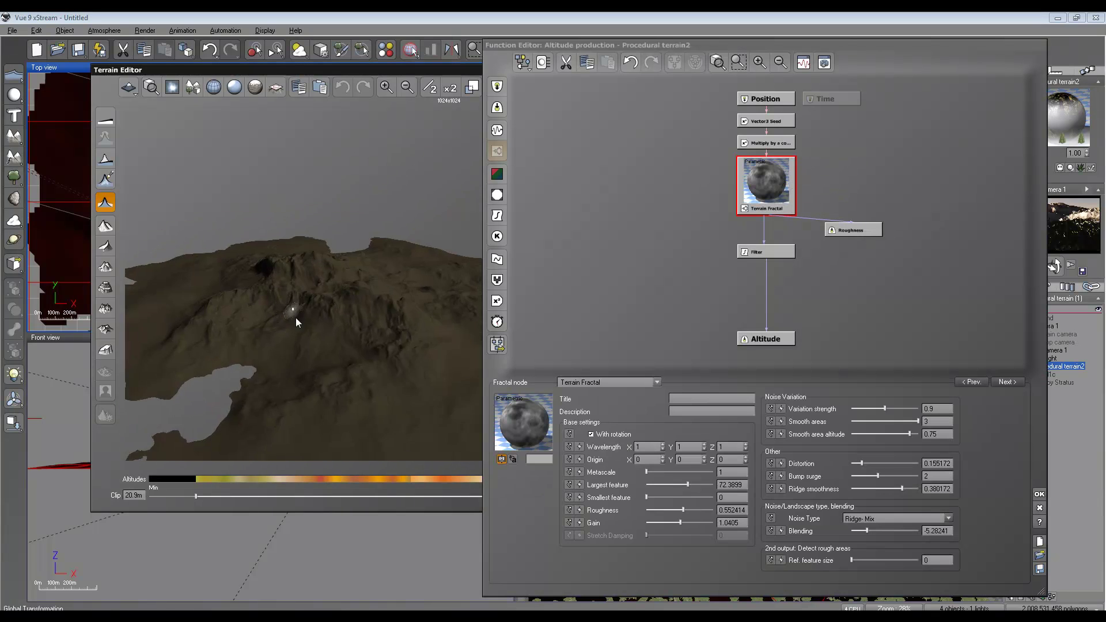
left_click(497, 109)
left_click(497, 109)
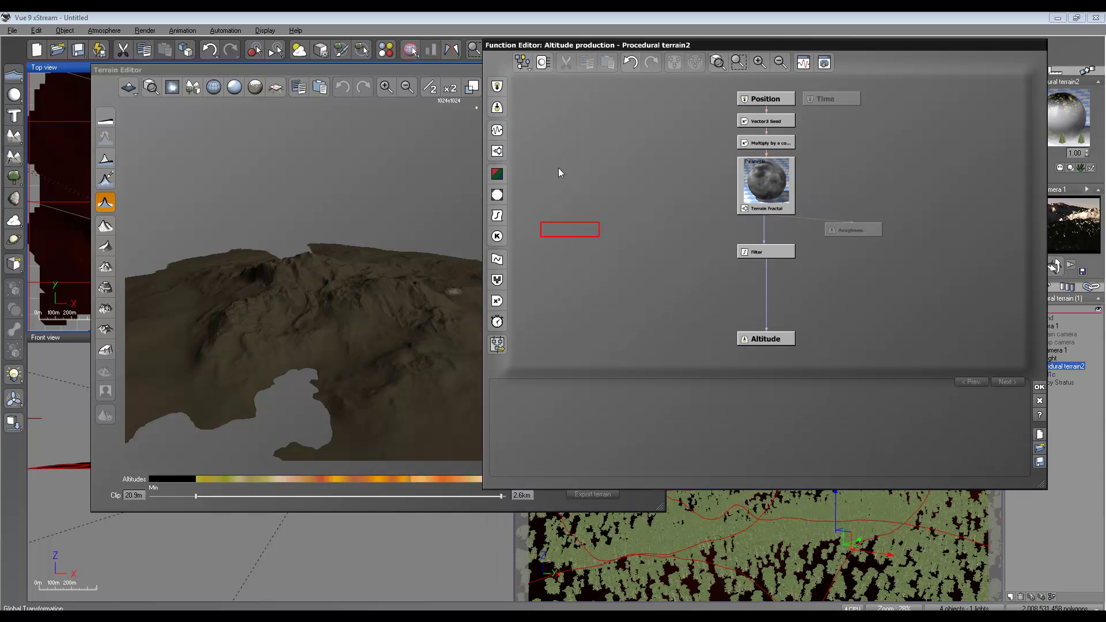
left_click(766, 197)
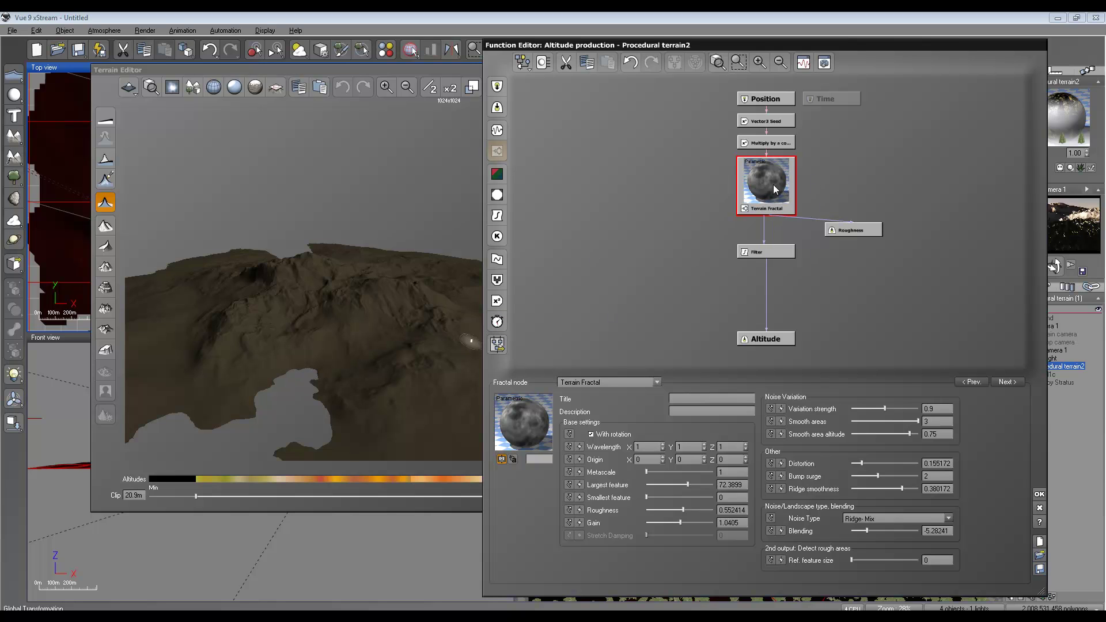
left_click(842, 231)
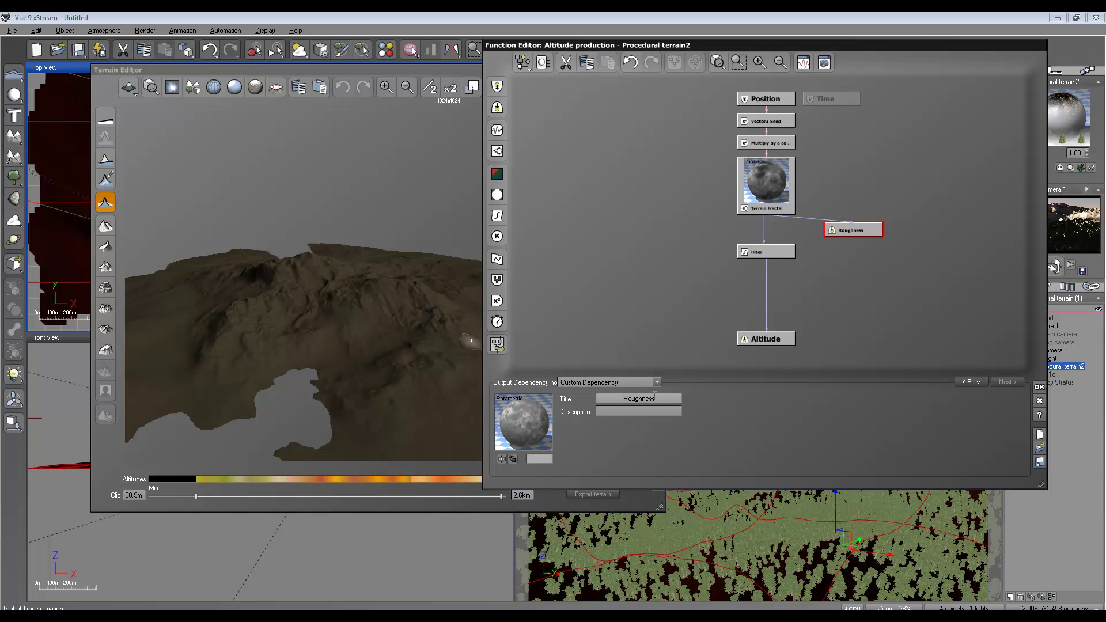
Accept the altitude function, inspect the terrain from other angles and leave the Terrain Editor without applying changes.
left_click(1040, 388)
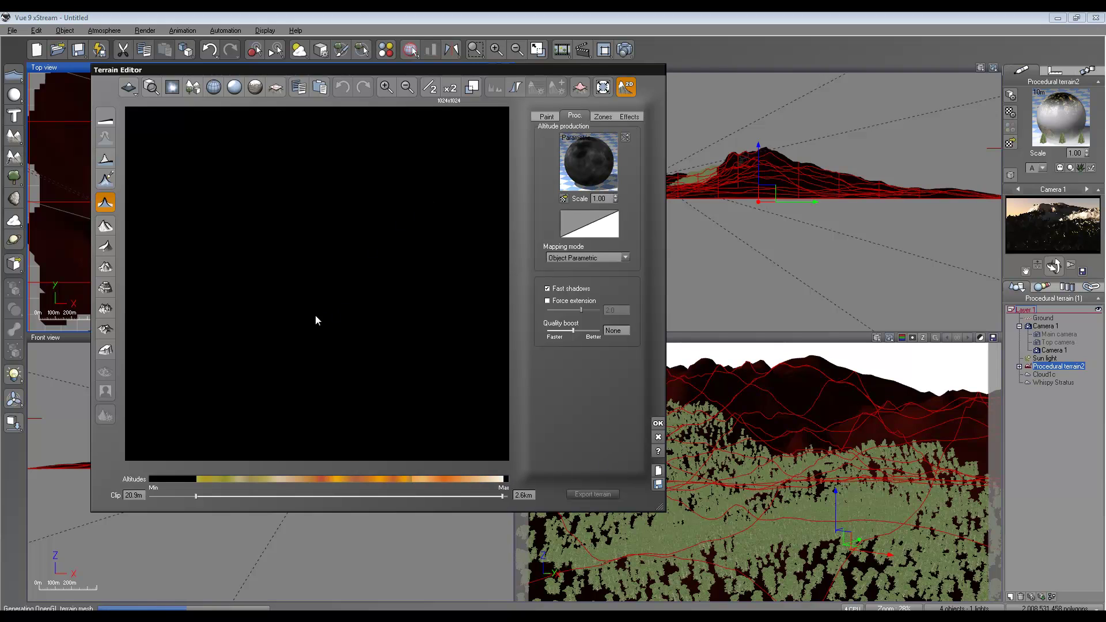
left_click_drag(328, 311, 240, 343)
left_click_drag(345, 279, 403, 323)
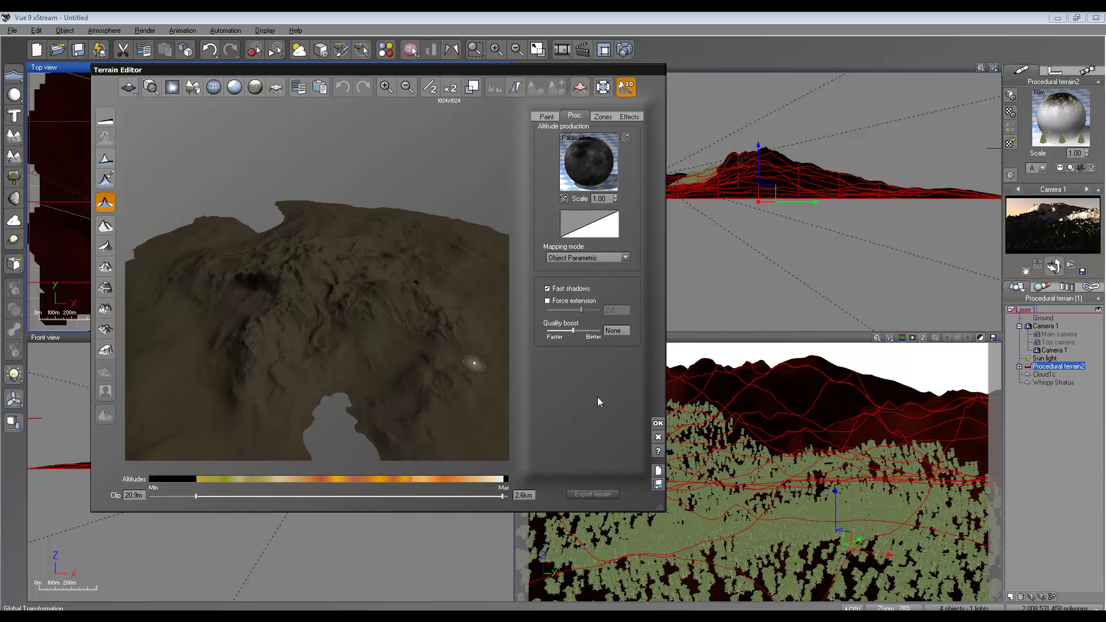
left_click(660, 439)
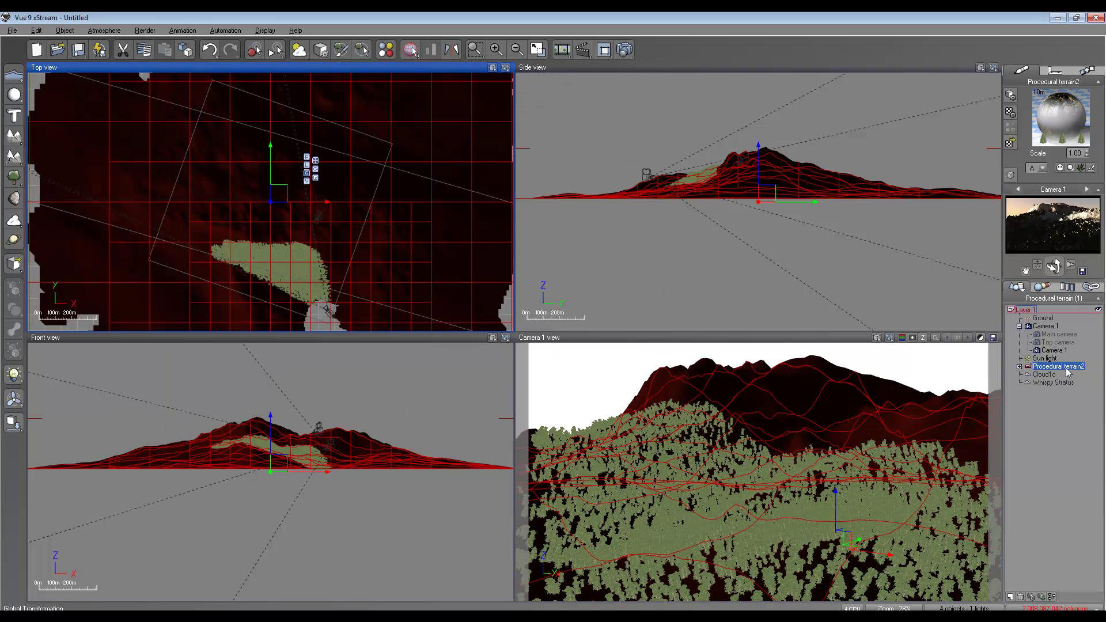
Open the terrain's Snow material in the Advanced Material Editor and move the editor clear of the material preview.
right_click(1062, 122)
left_click(1064, 127)
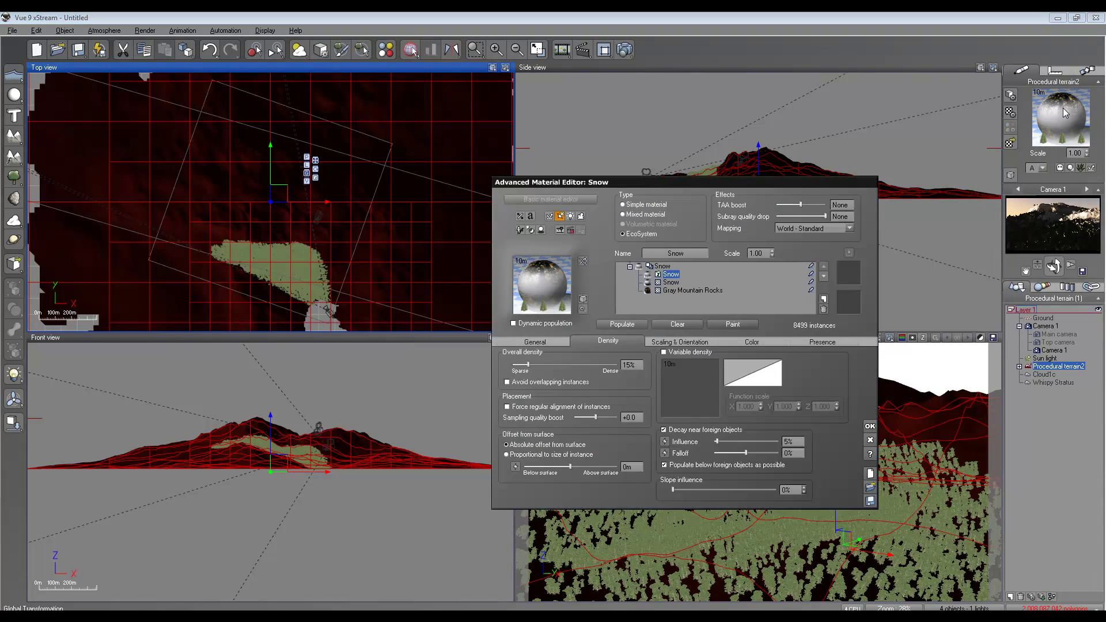
left_click_drag(675, 181, 600, 162)
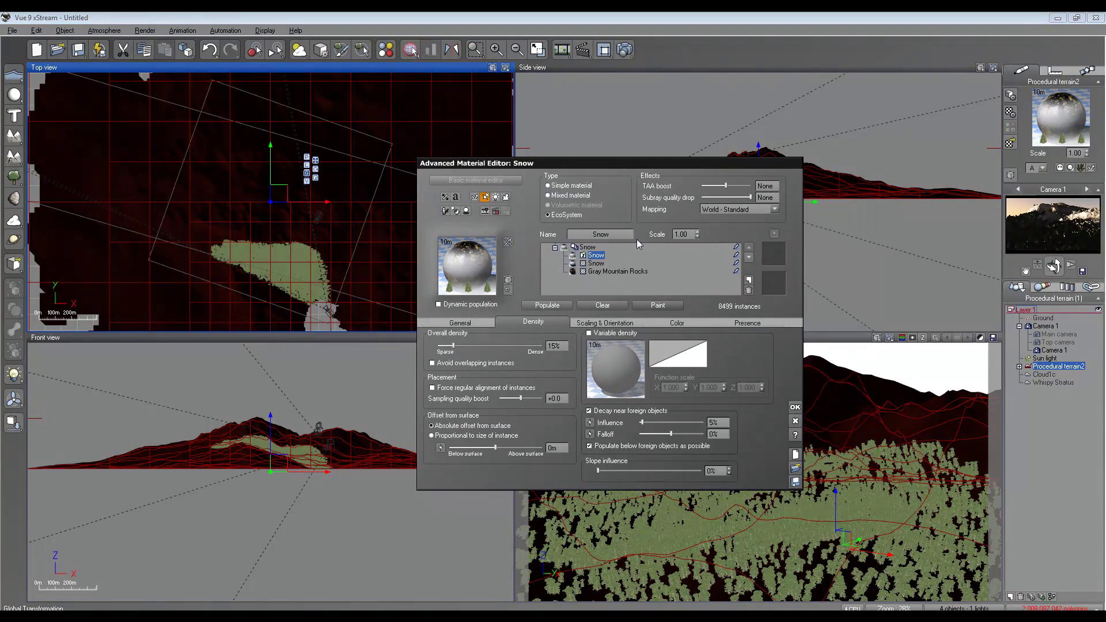
Compare the Gray Mountain Rocks layer with the simple Snow layer above it in the Snow material's hierarchy.
left_click(611, 271)
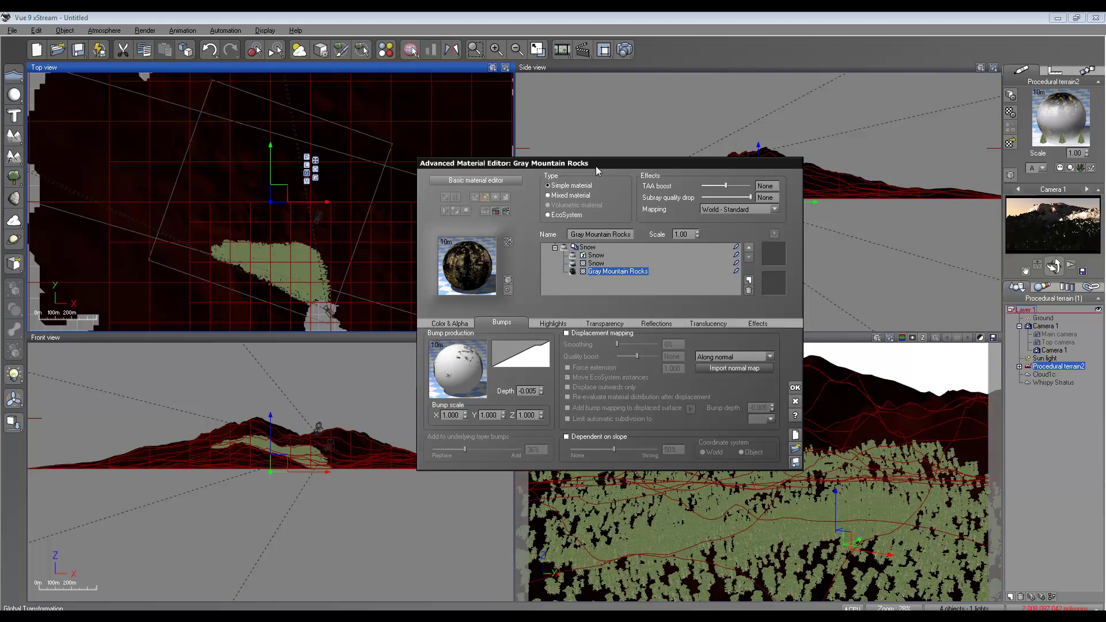
left_click_drag(595, 165, 649, 155)
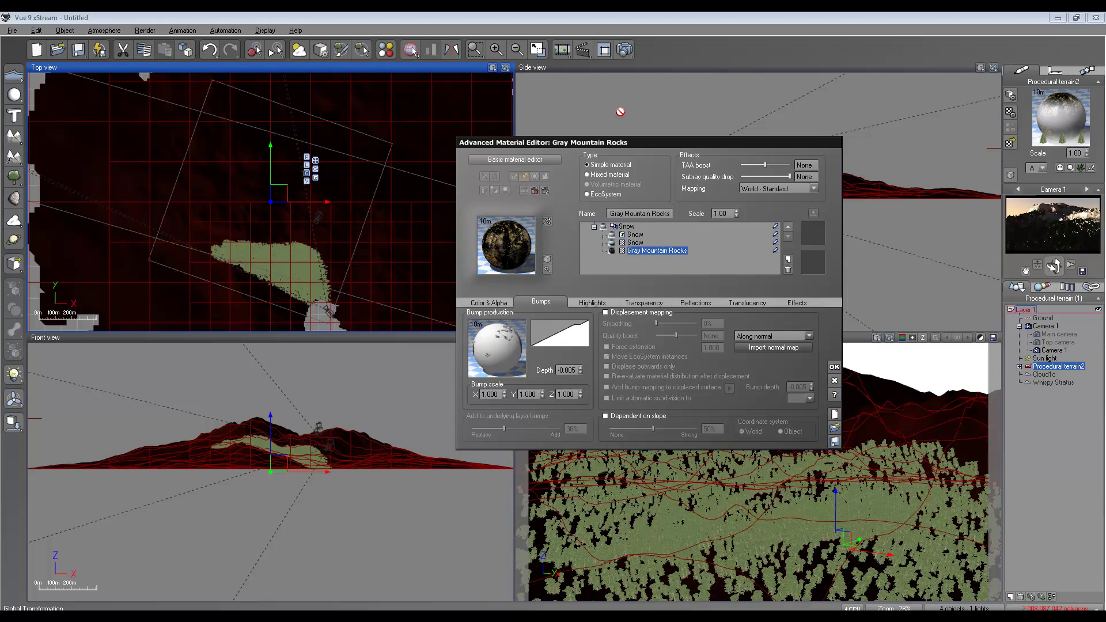
left_click_drag(640, 144, 597, 139)
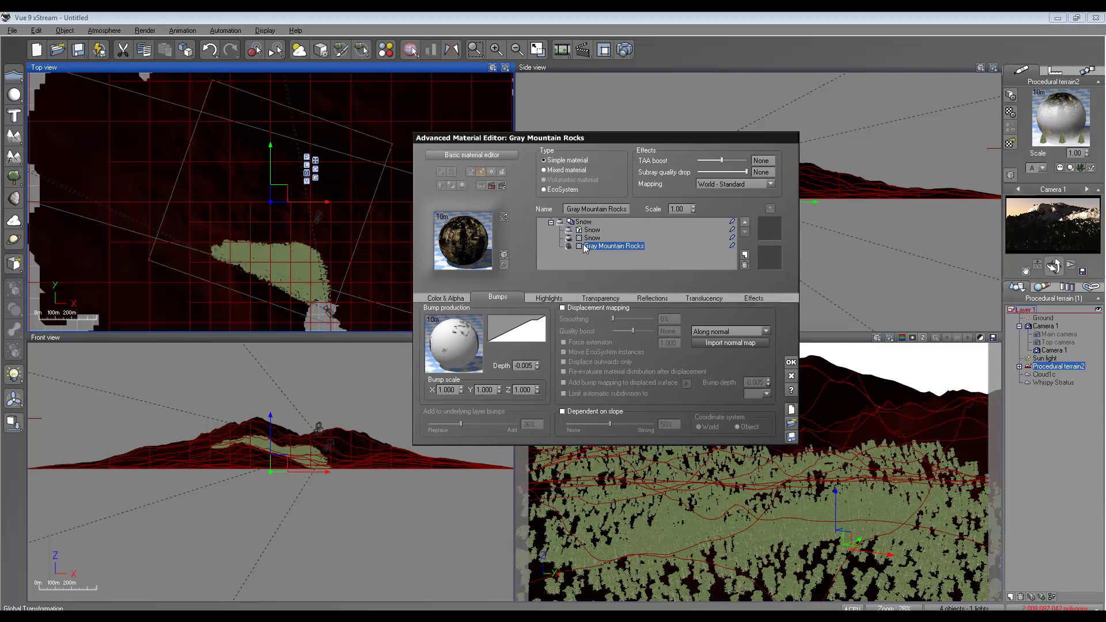
left_click(609, 250)
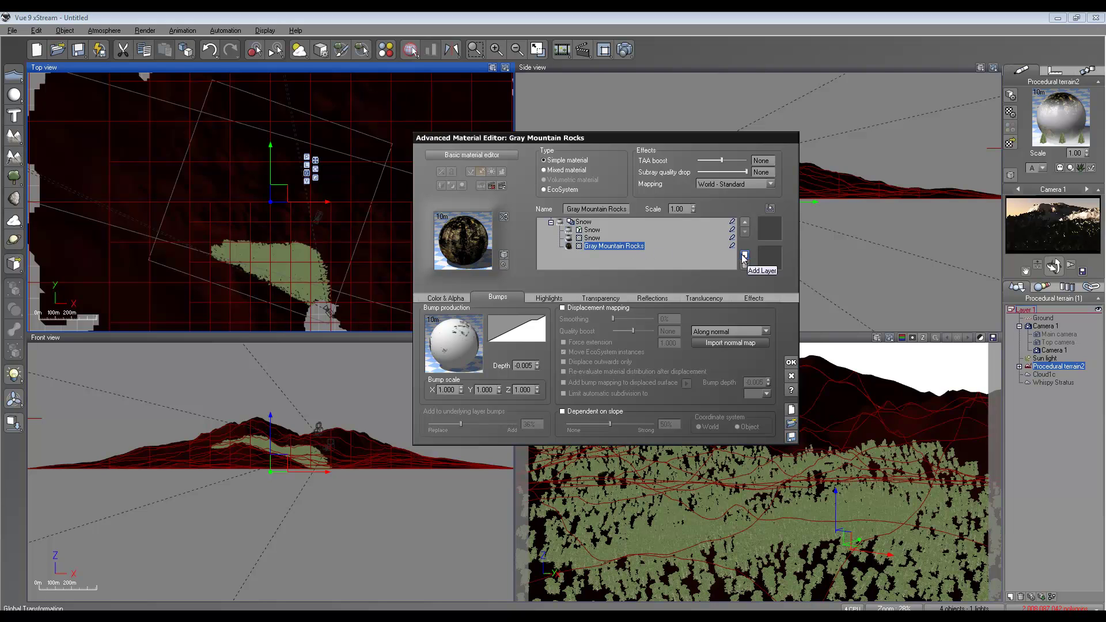
left_click(604, 239)
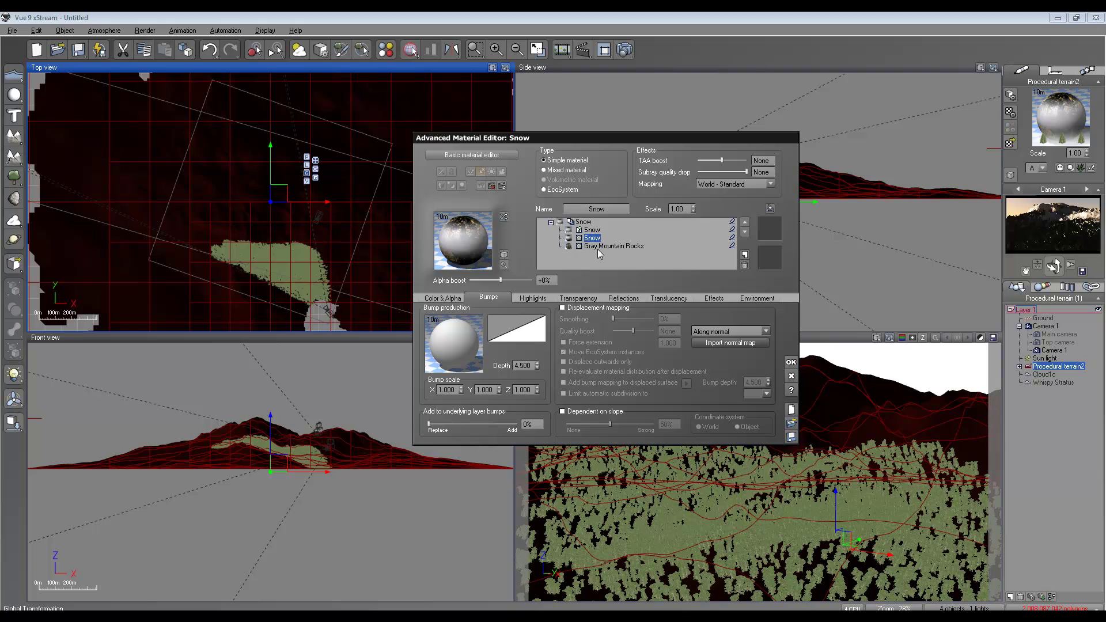
left_click(599, 246)
left_click(593, 238)
left_click(599, 245)
left_click(594, 238)
left_click(596, 246)
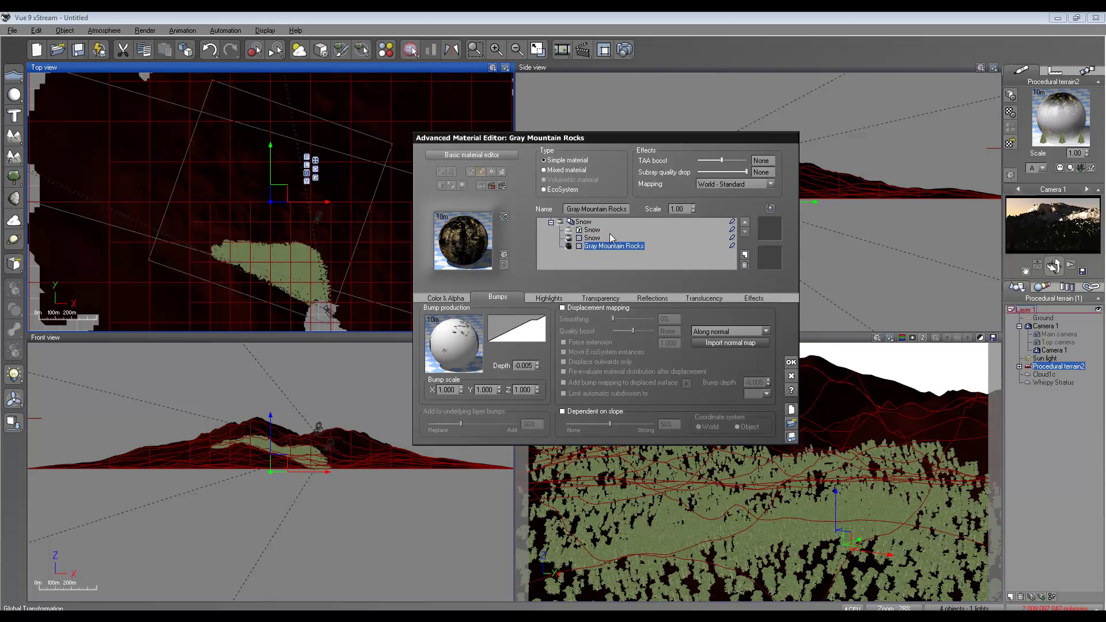
left_click(596, 238)
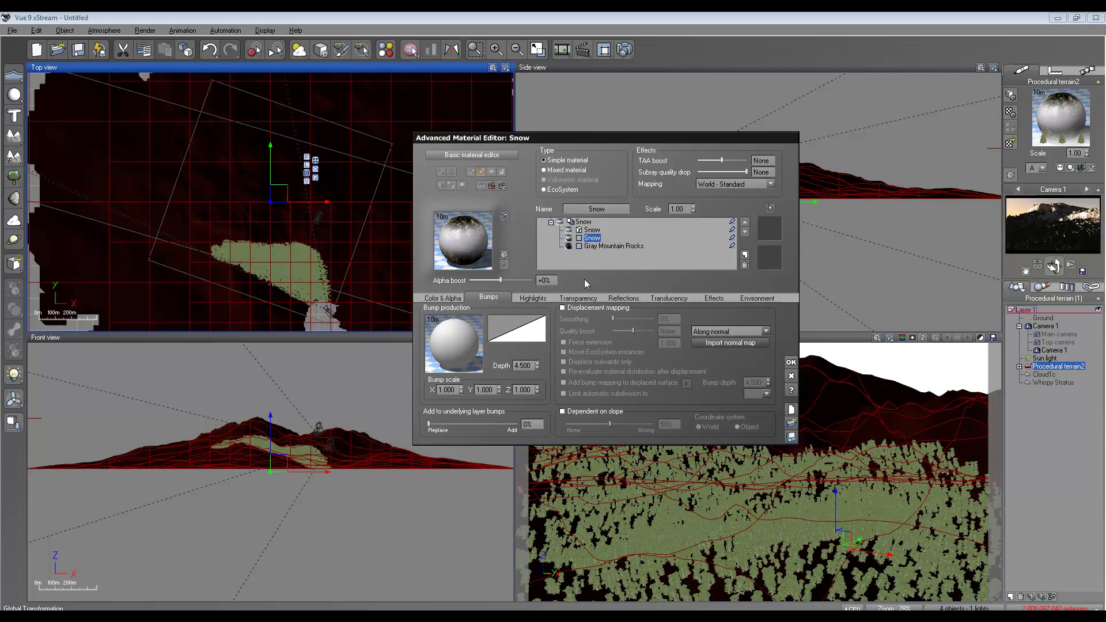
Try lowering the simple Snow layer's Global transparency to 90% and further.
left_click(578, 298)
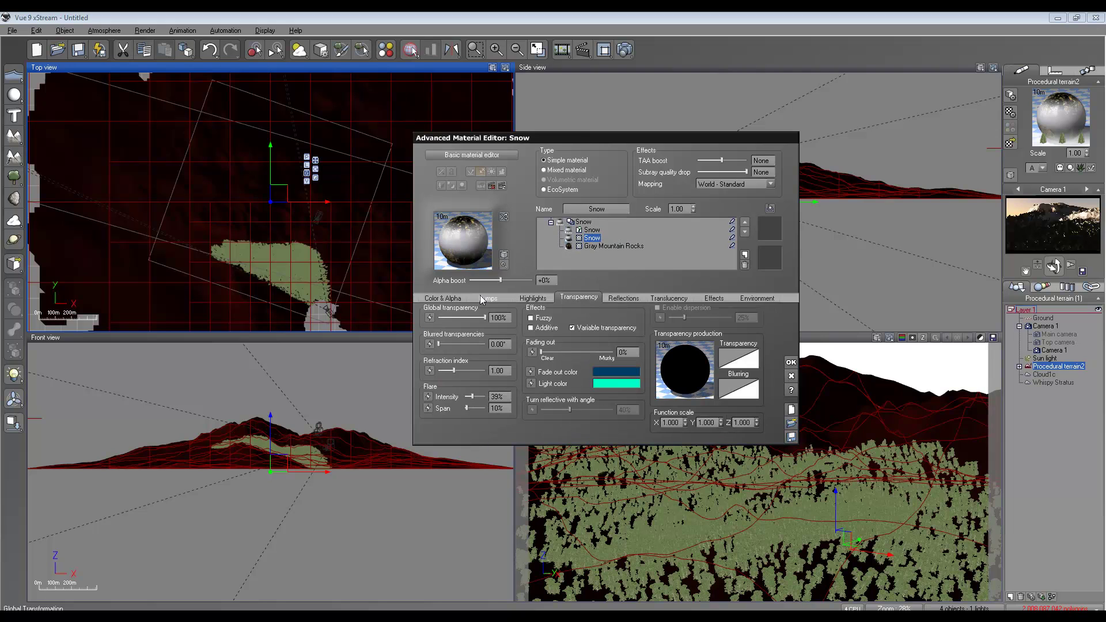
left_click_drag(478, 318, 481, 317)
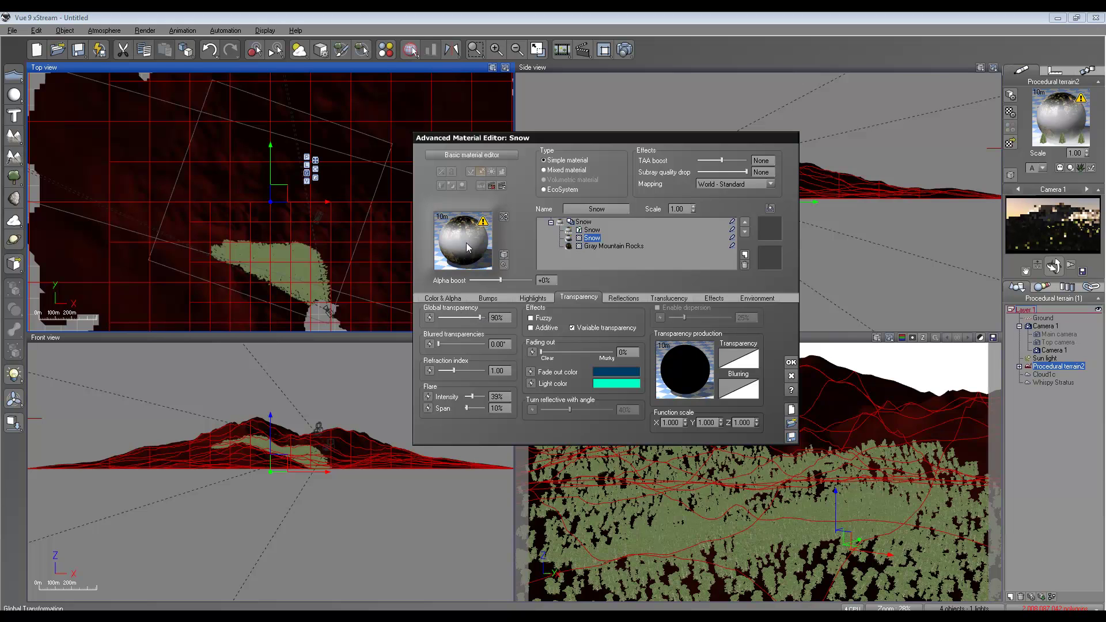
left_click_drag(480, 317, 469, 317)
left_click_drag(466, 312, 446, 317)
Open the Snow layer's Transparency production function for editing and move its External Dependency node further above the Offset node.
right_click(668, 364)
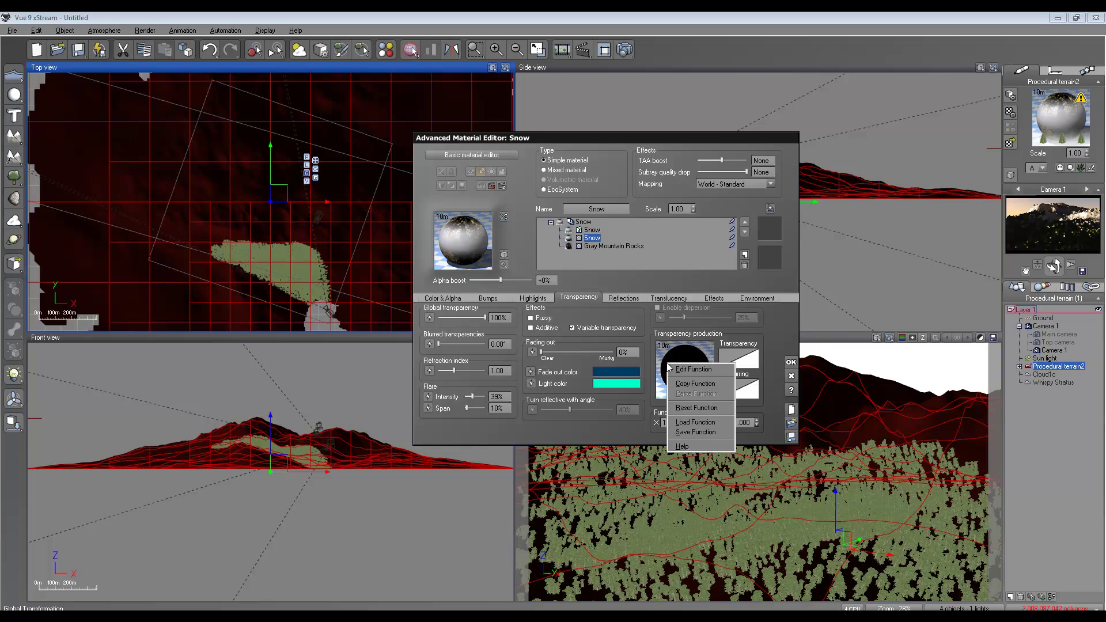
left_click(691, 369)
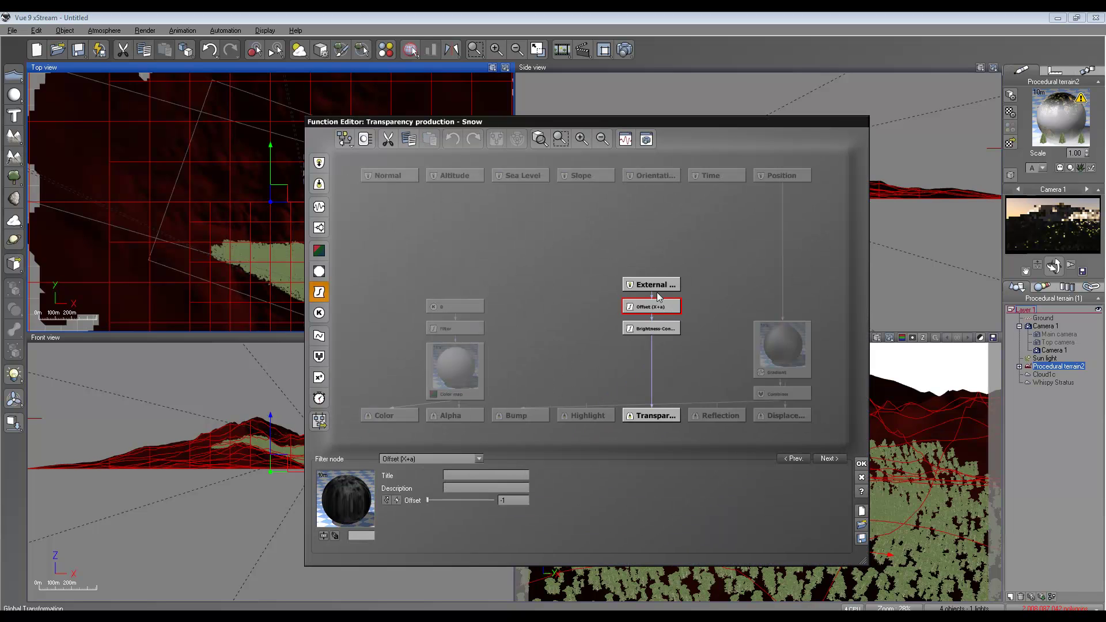
left_click_drag(622, 131, 731, 140)
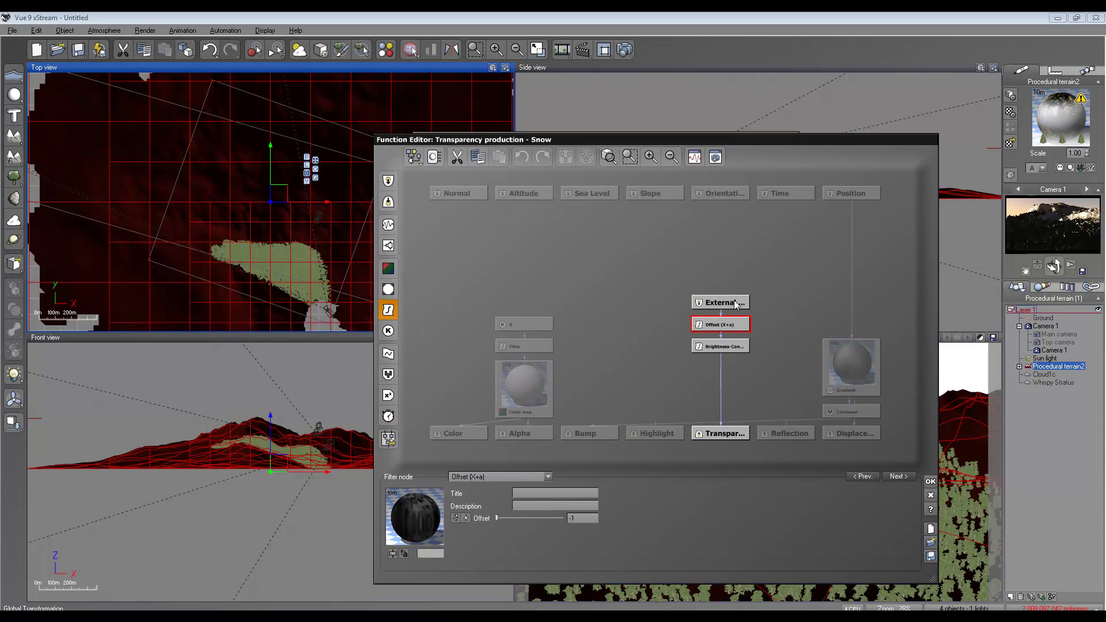
left_click(725, 279)
left_click_drag(724, 271, 723, 260)
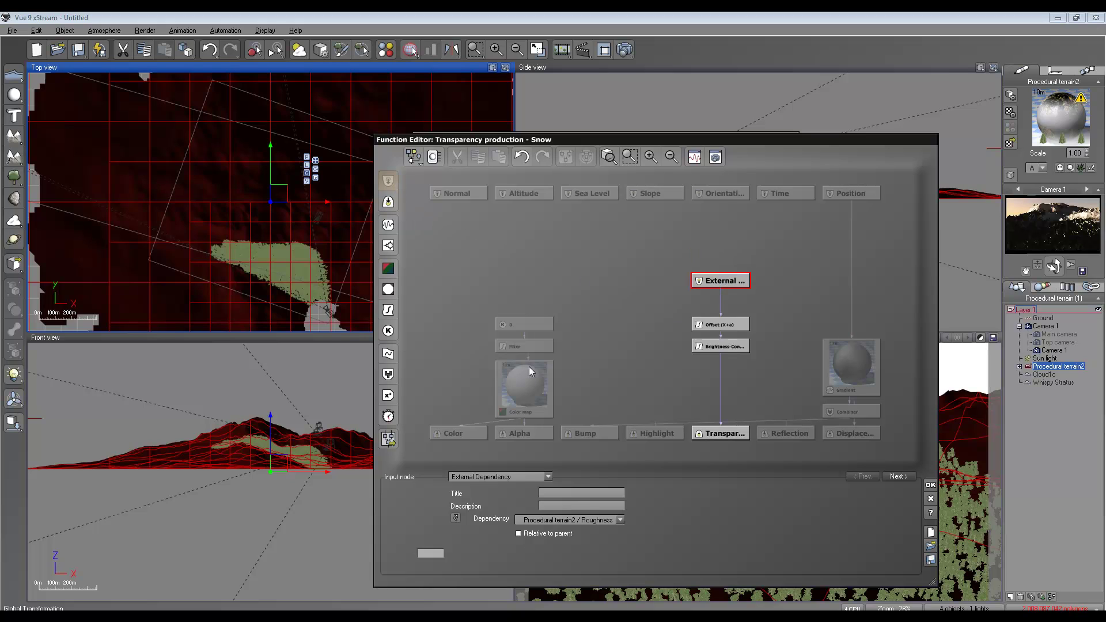
Add a second External Dependency node to the transparency graph and set its dependency to Procedural terrain2 / Roughness.
left_click(658, 288)
left_click(388, 180)
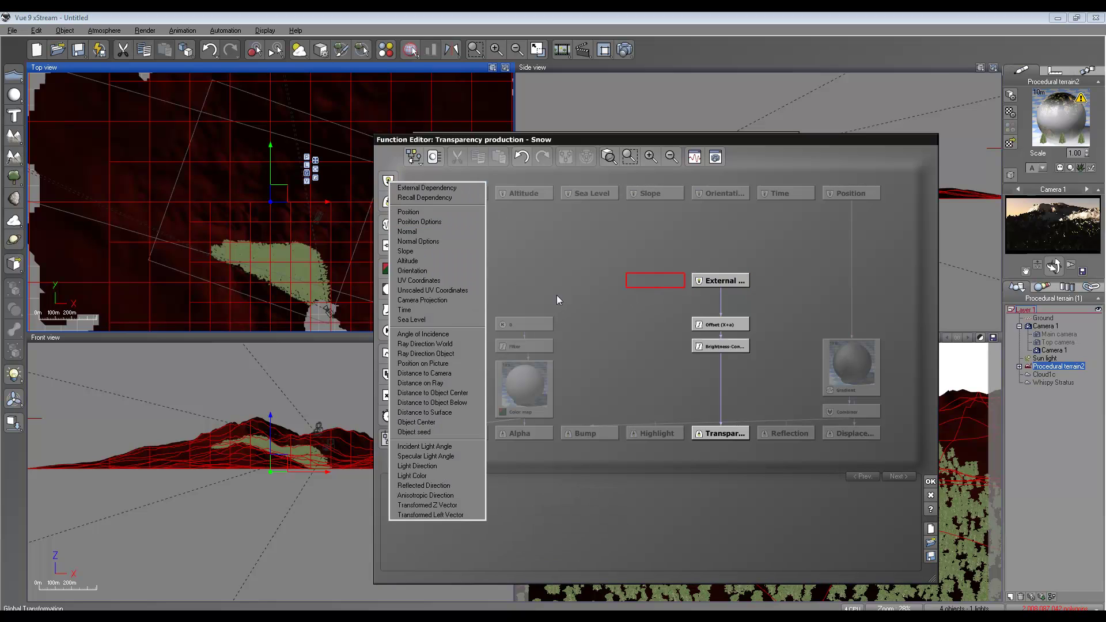
left_click(429, 187)
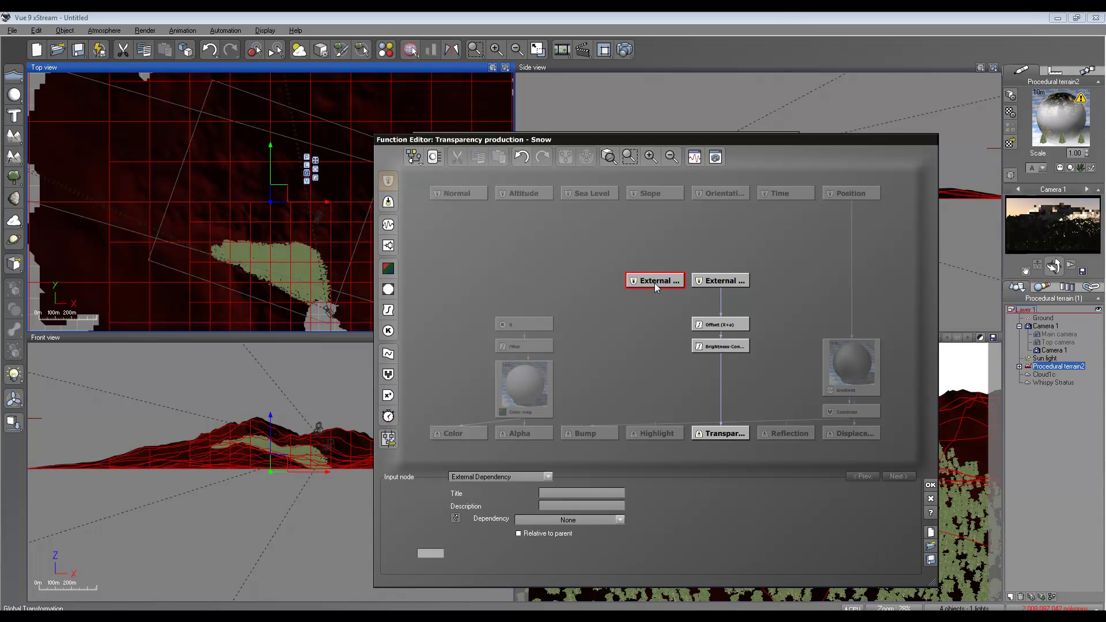
left_click(579, 520)
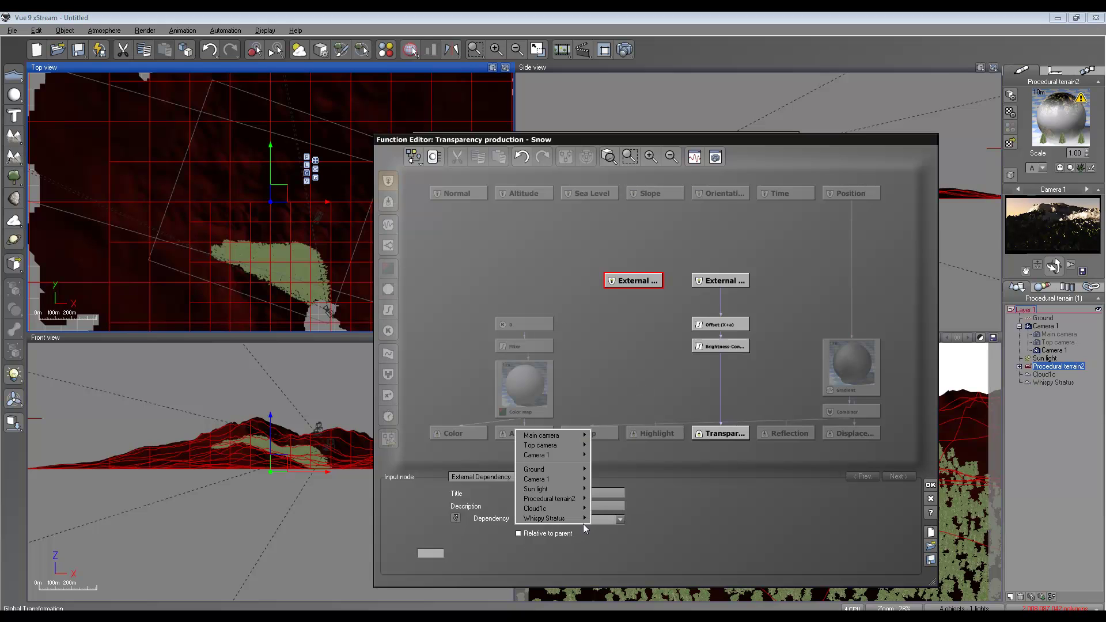
left_click(620, 518)
left_click(621, 521)
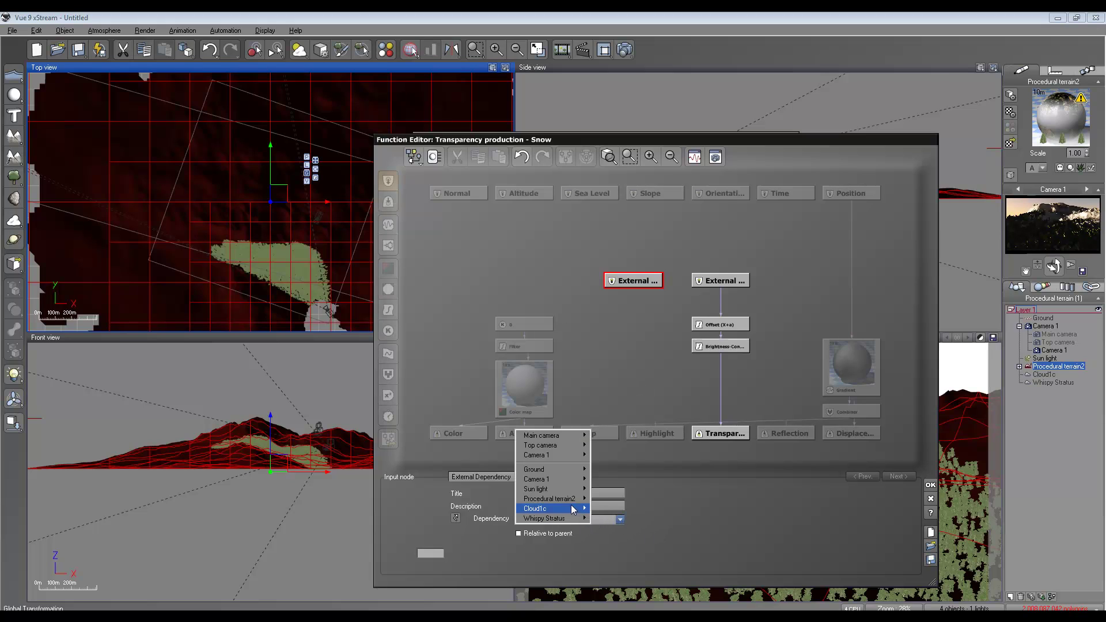
mouse_move(568, 498)
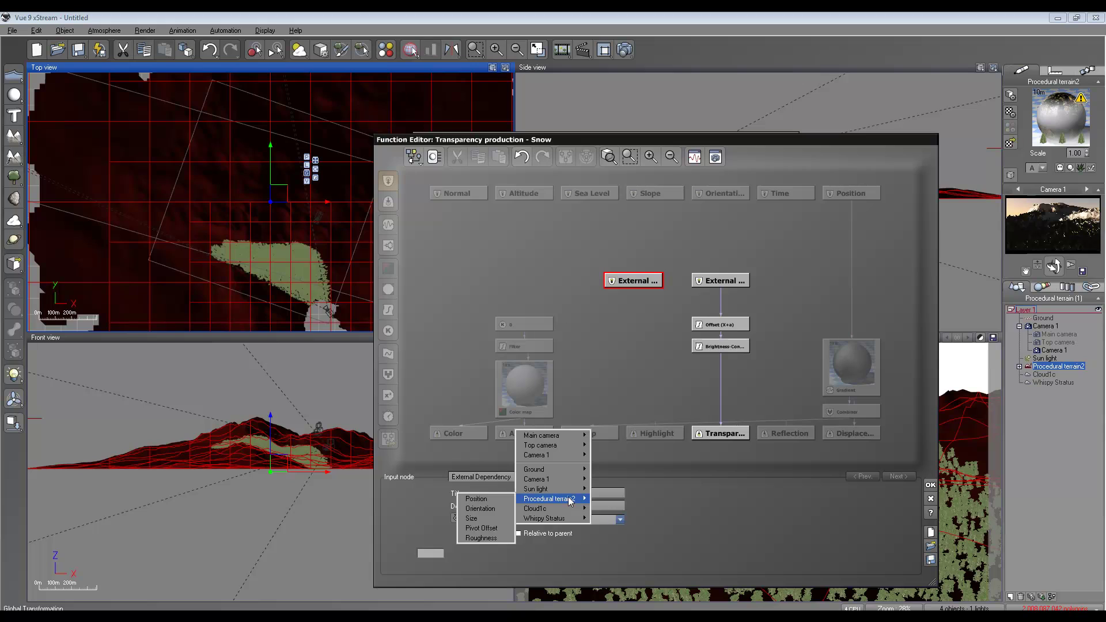
left_click(497, 538)
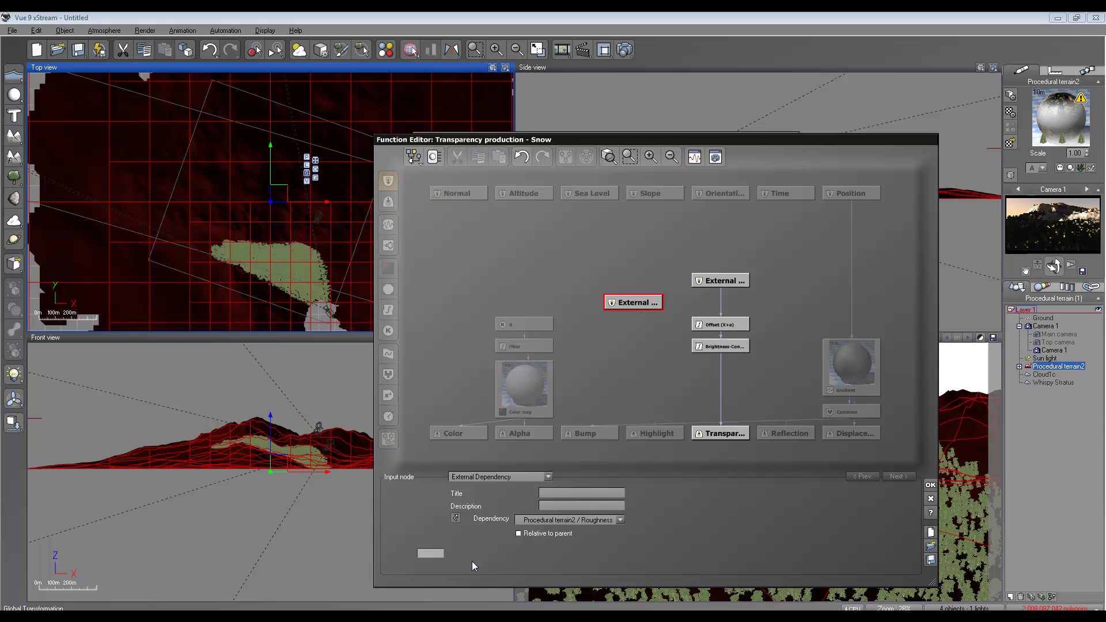
Remove the Brightness-Contrast link into the Transparency output and connect the new External Dependency node directly to it.
left_click(720, 406)
key("Delete")
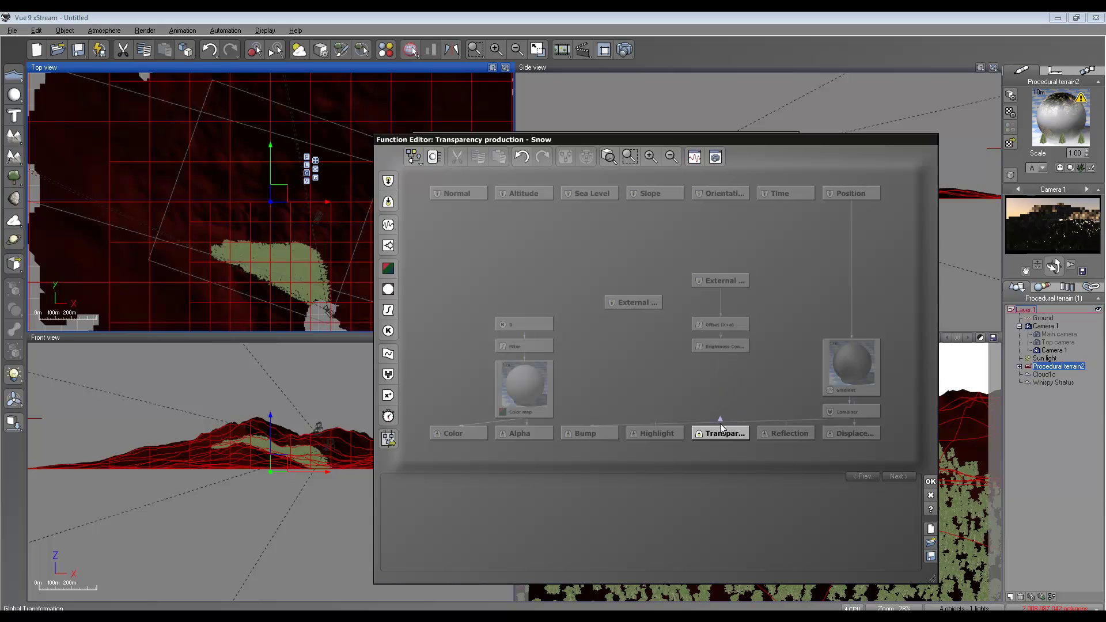
left_click_drag(720, 423, 617, 302)
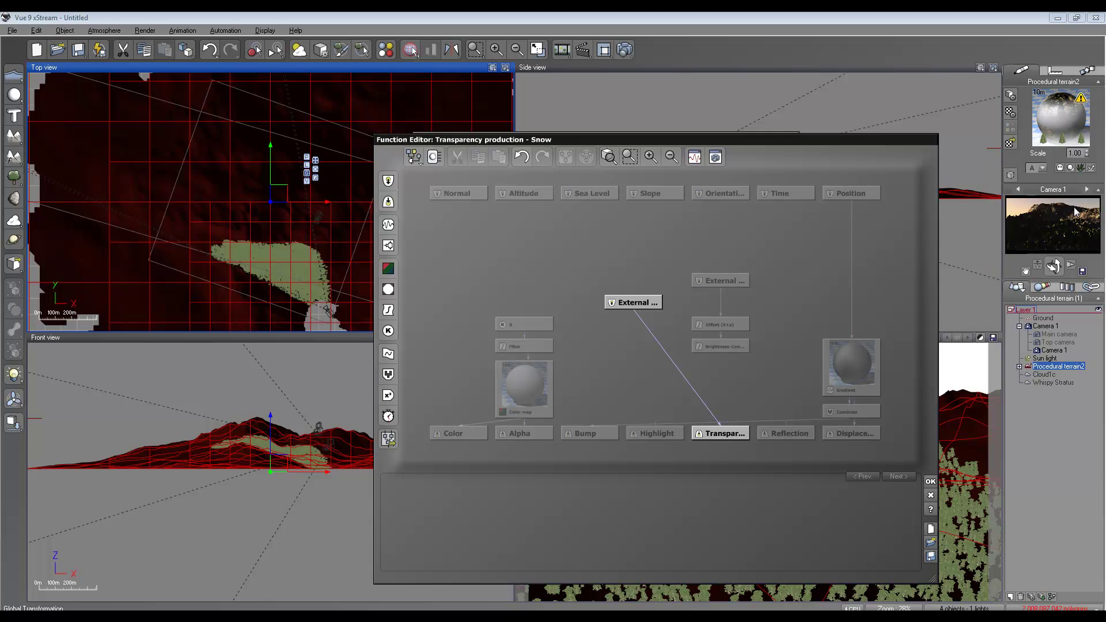
Render the camera view to check the direct Roughness transparency, stop the render and close its window.
left_click(624, 49)
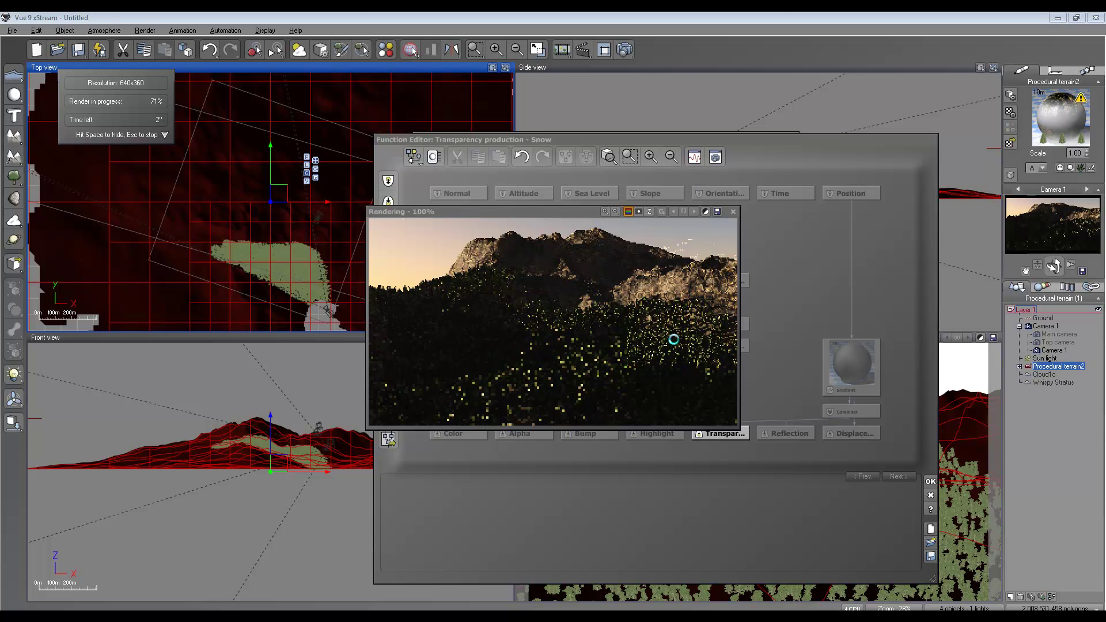
key("Escape")
left_click(732, 211)
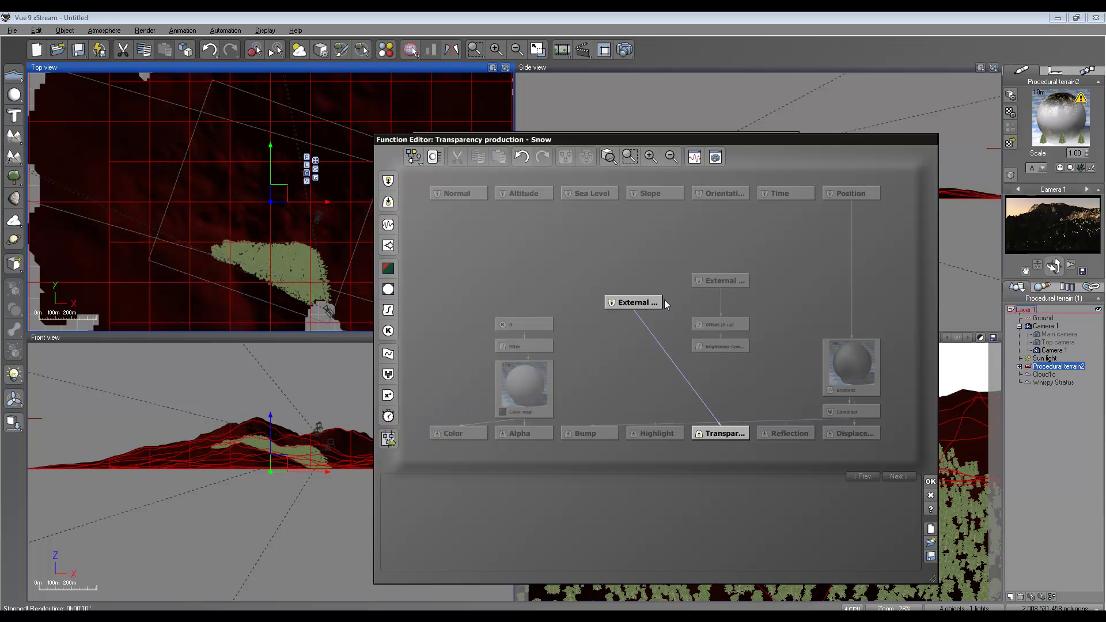
Delete the second External Dependency node and reconnect the Brightness-Contrast filter to the Transparency output.
mouse_move(632, 311)
left_mouse_down()
mouse_move(609, 312)
mouse_move(653, 310)
left_mouse_up()
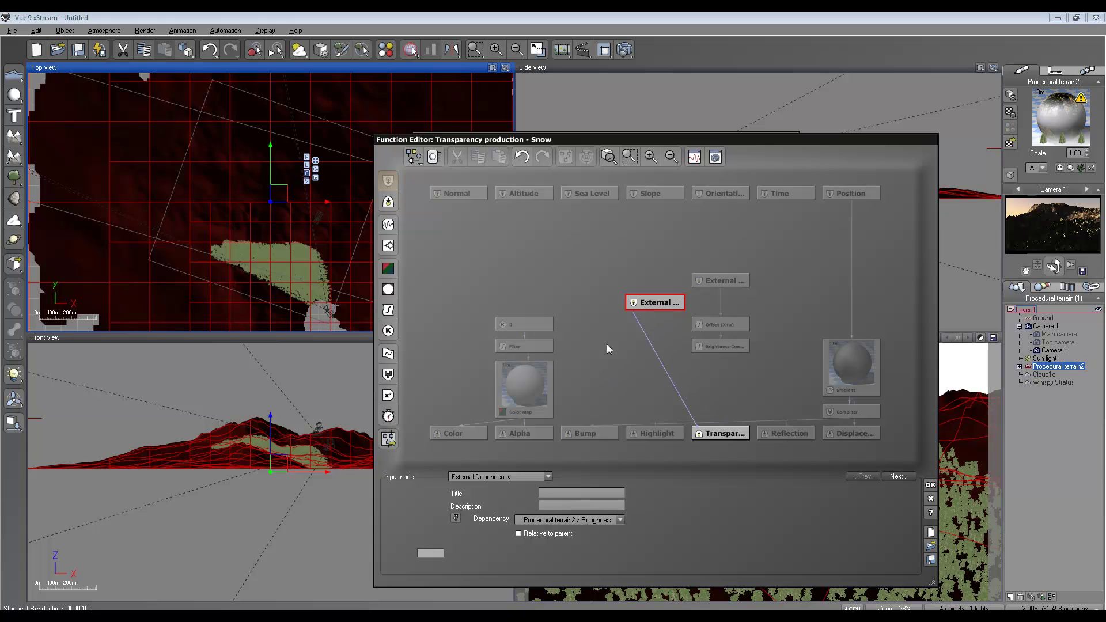
key("Delete")
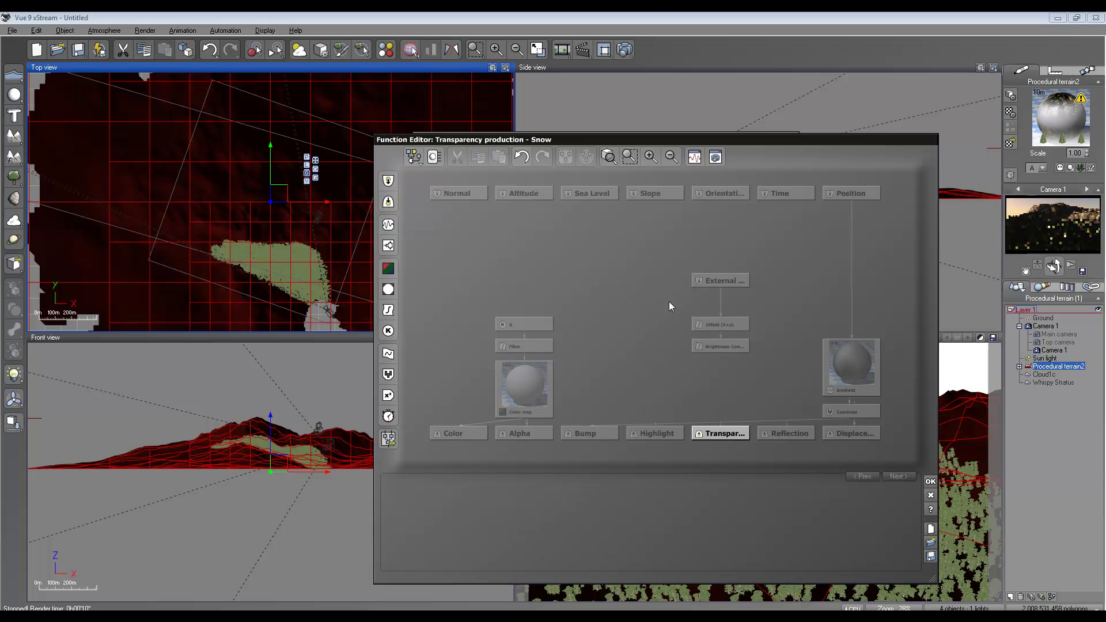
left_click_drag(720, 421, 721, 351)
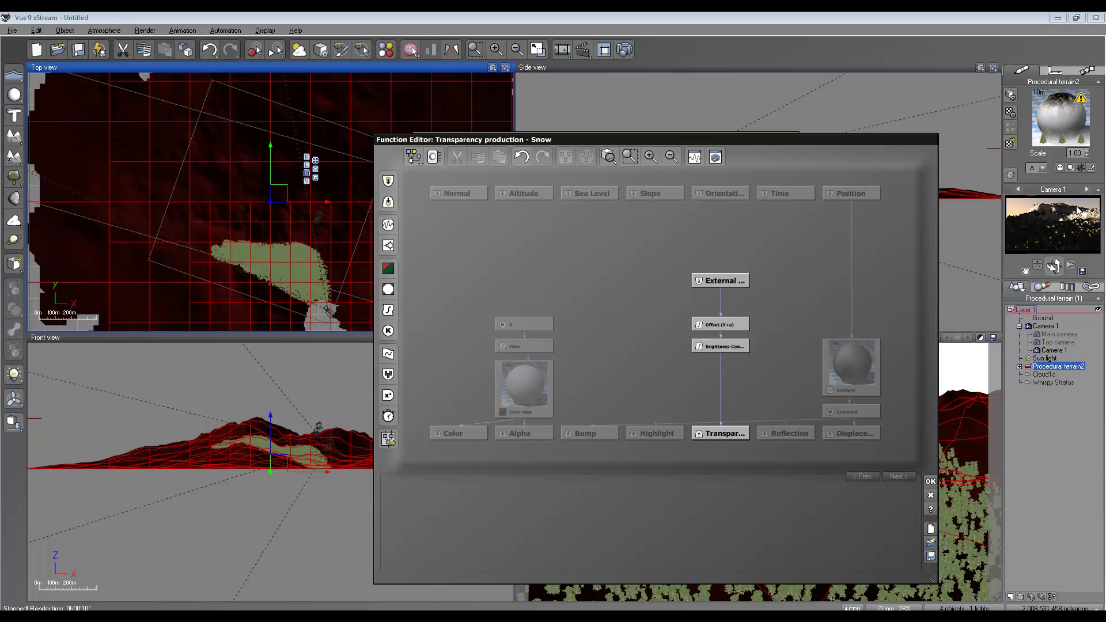
Check the Brightness-Contrast filter's settings and leave the Function Editor, discarding the changes.
left_click(724, 347)
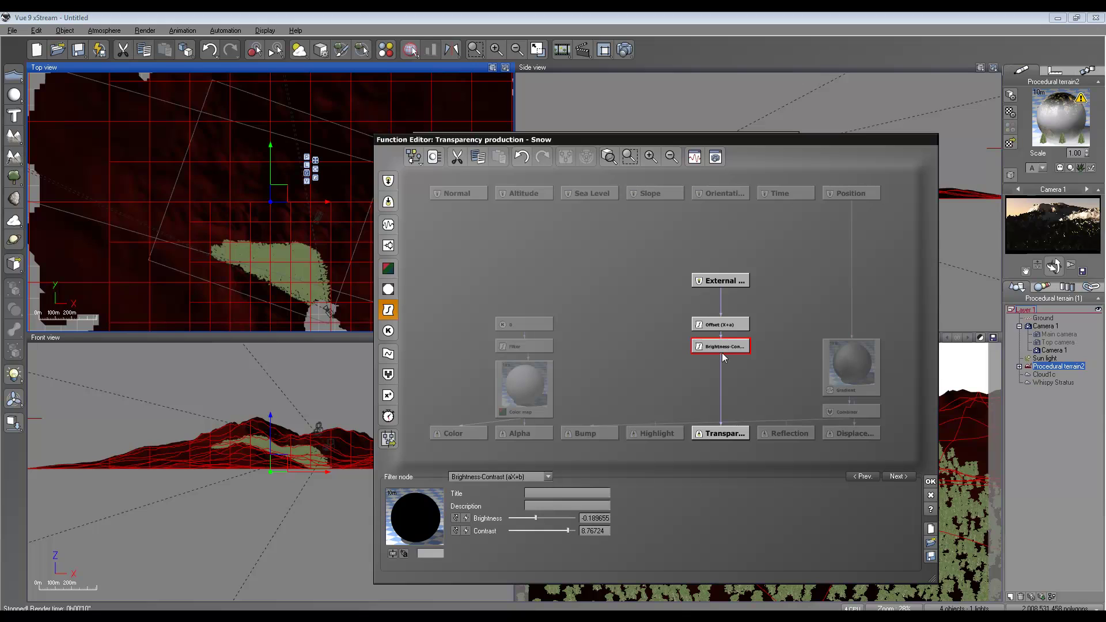
left_click_drag(563, 530, 537, 518)
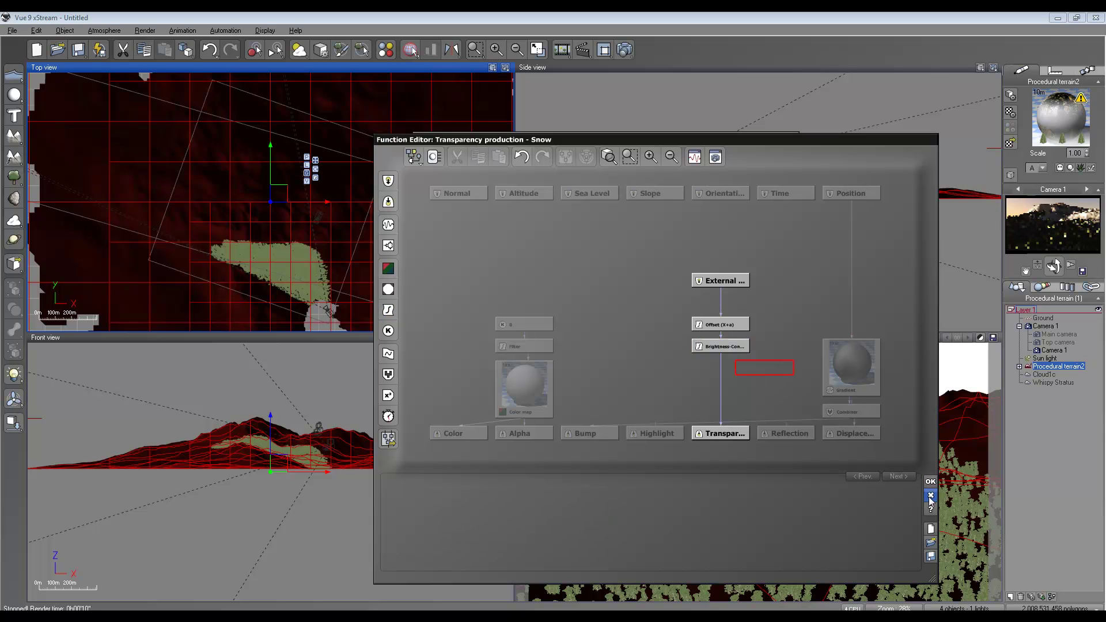
key("Return")
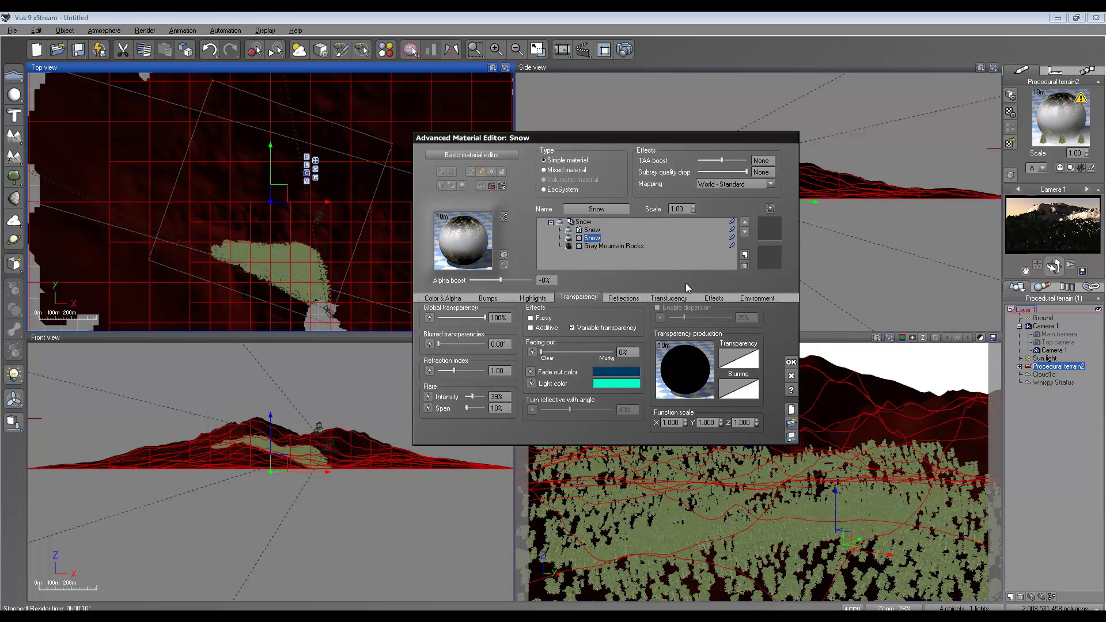
Reopen the Snow layer's Transparency production function and compare the settings of the Offset and Brightness-Contrast filters.
right_click(682, 355)
left_click(706, 361)
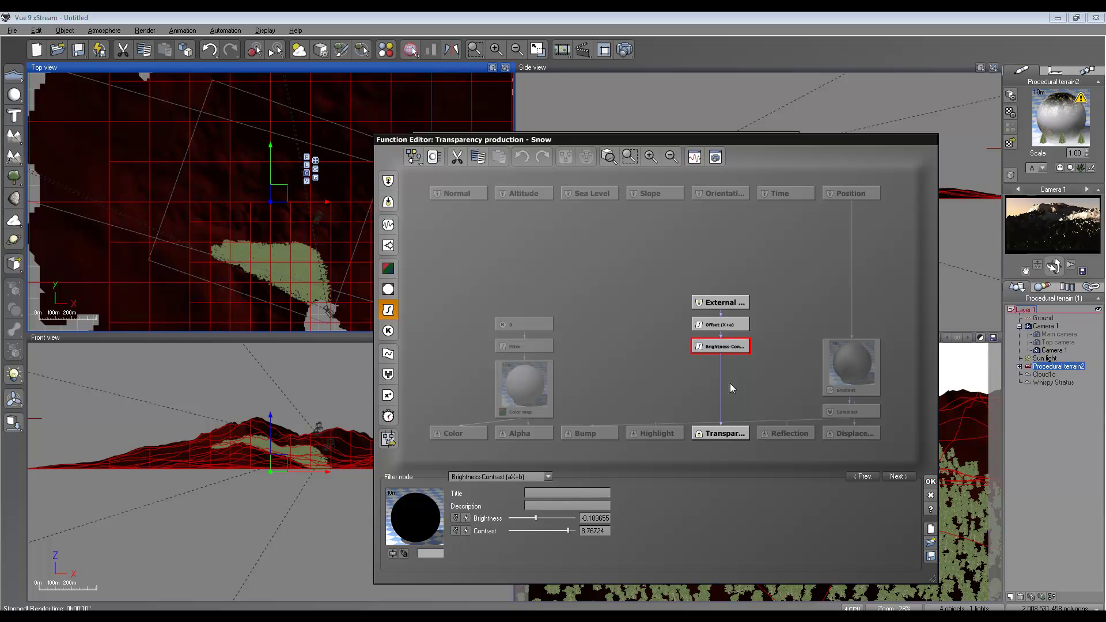
left_click(722, 328)
left_click(723, 347)
left_click(725, 325)
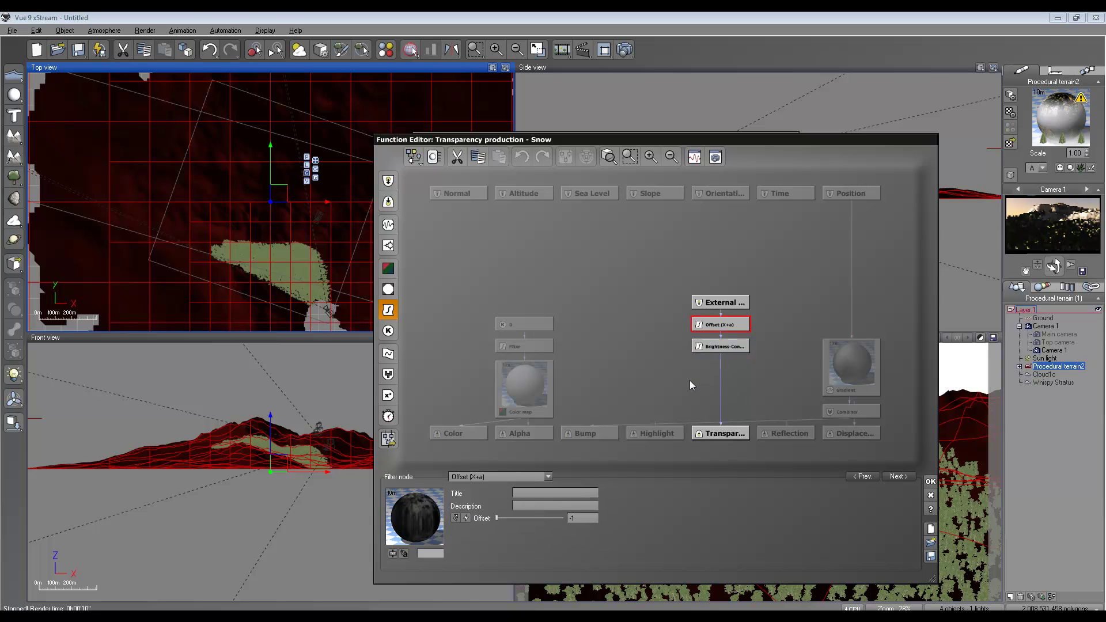
left_click(717, 348)
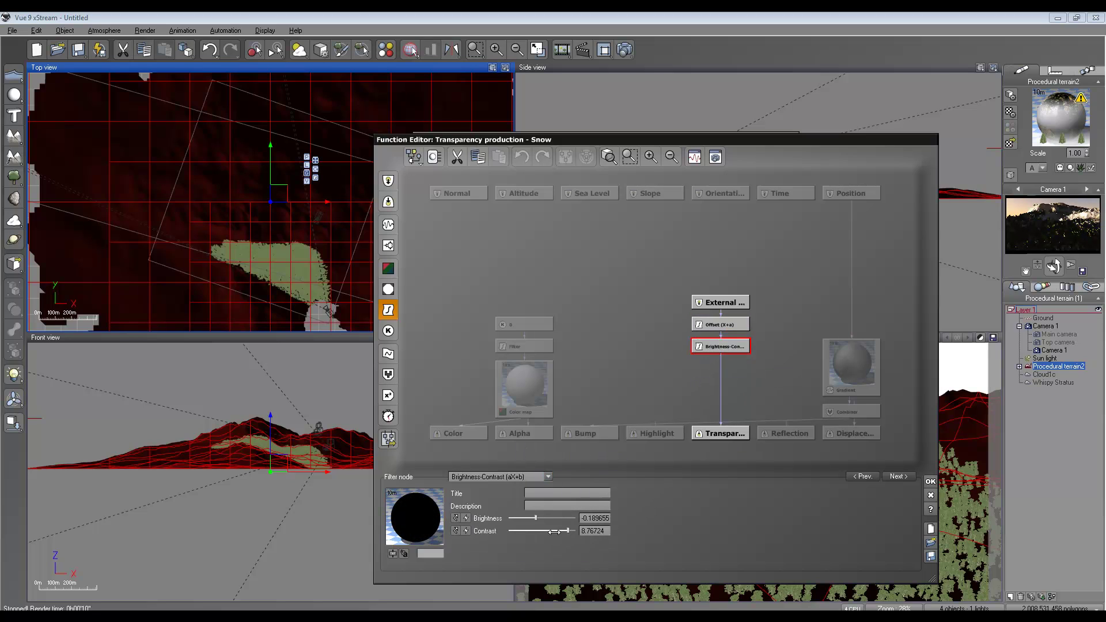
Try a Filter-type node between the Brightness-Contrast filter and the Transparency output, opening its curve for editing.
left_click(721, 382)
left_click(388, 310)
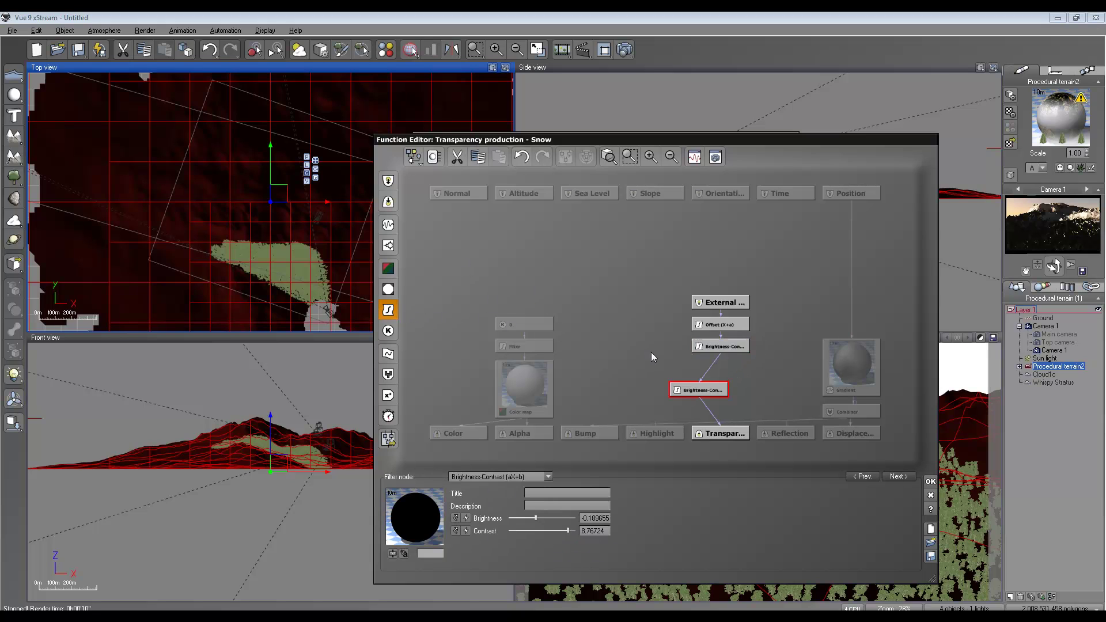
left_click(720, 367)
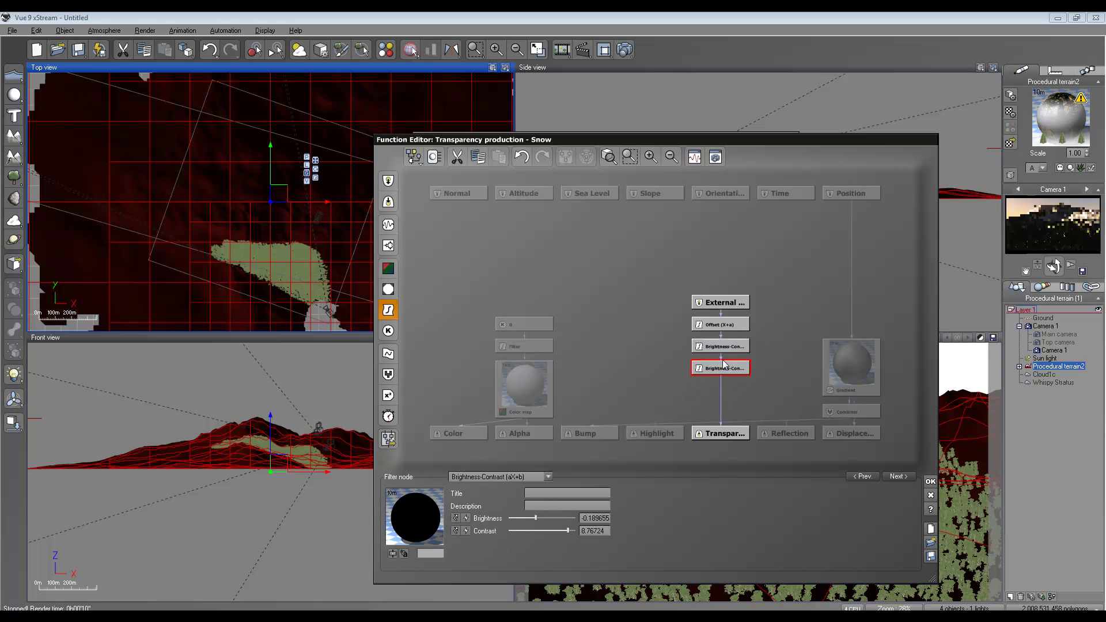
left_click(543, 479)
left_click(499, 211)
right_click(538, 530)
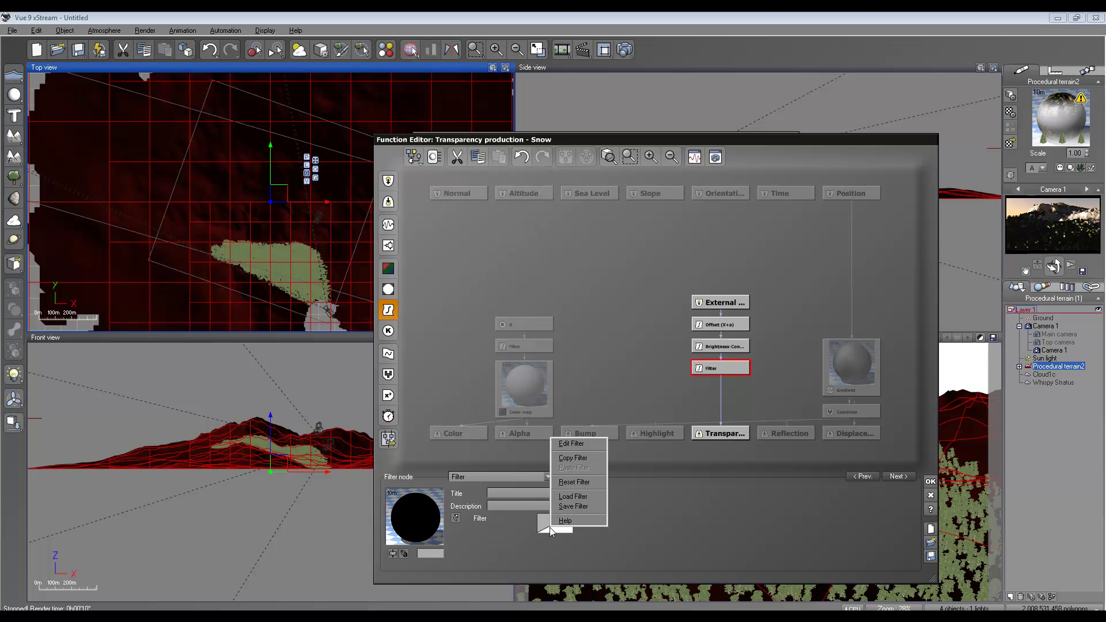
left_click(581, 443)
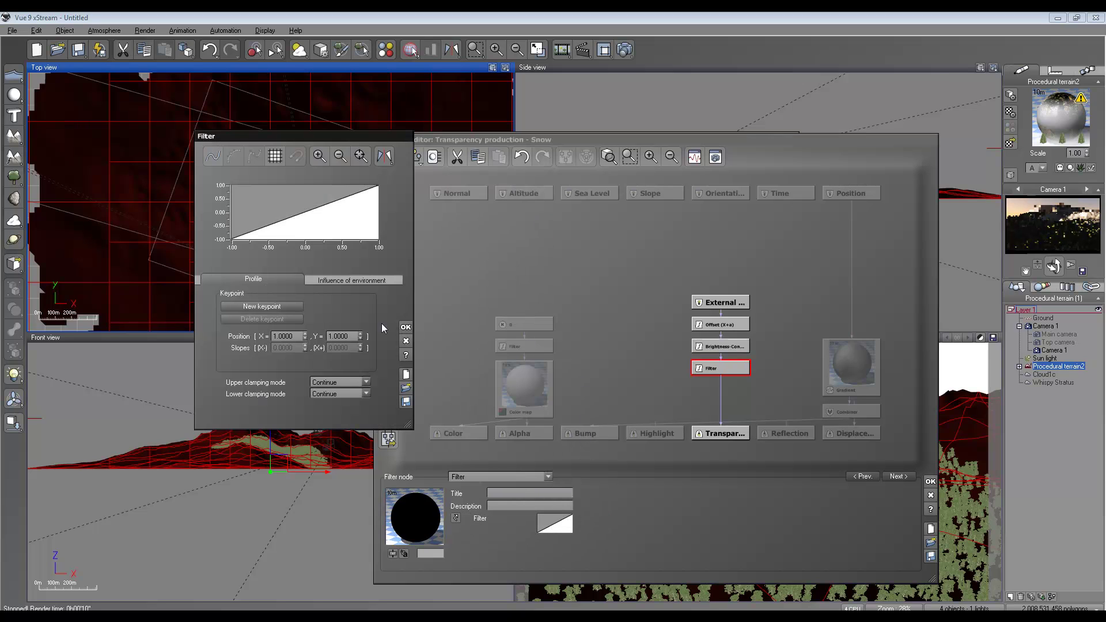
Try reshaping the new filter's curve with two added keypoints, discard the curve changes and delete the Filter node.
left_click(286, 219)
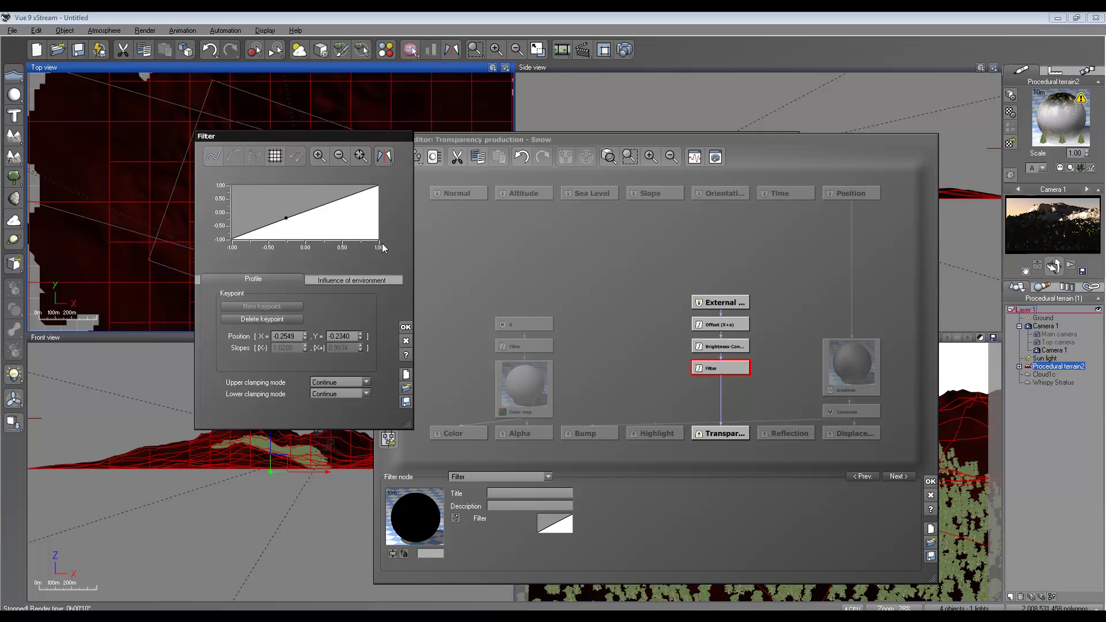
left_click(358, 193)
left_click_drag(357, 193, 327, 190)
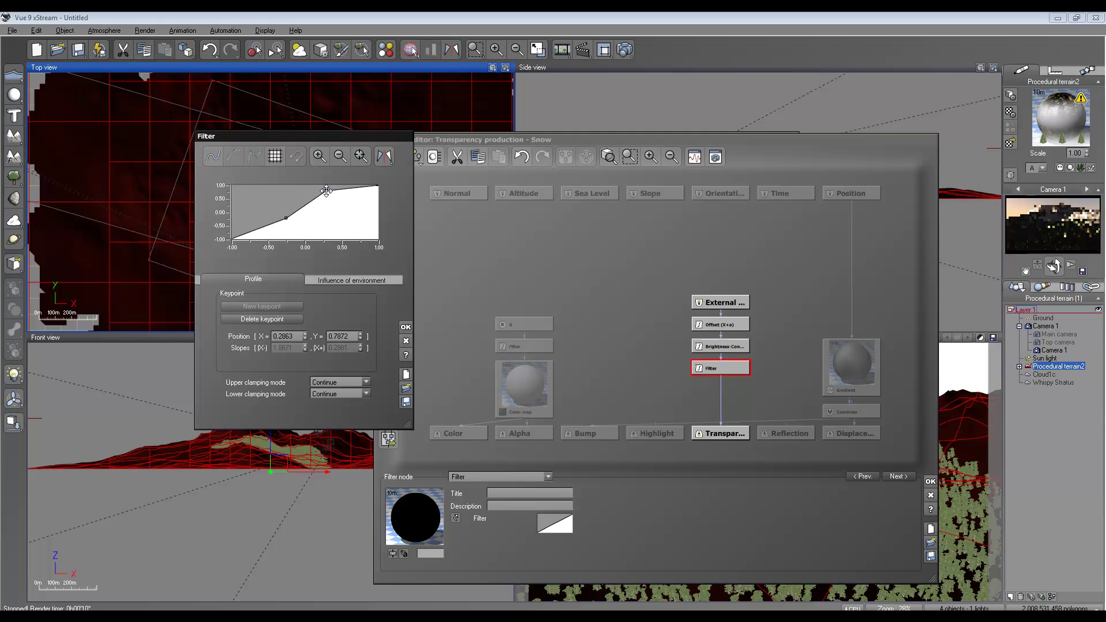
left_click(286, 218)
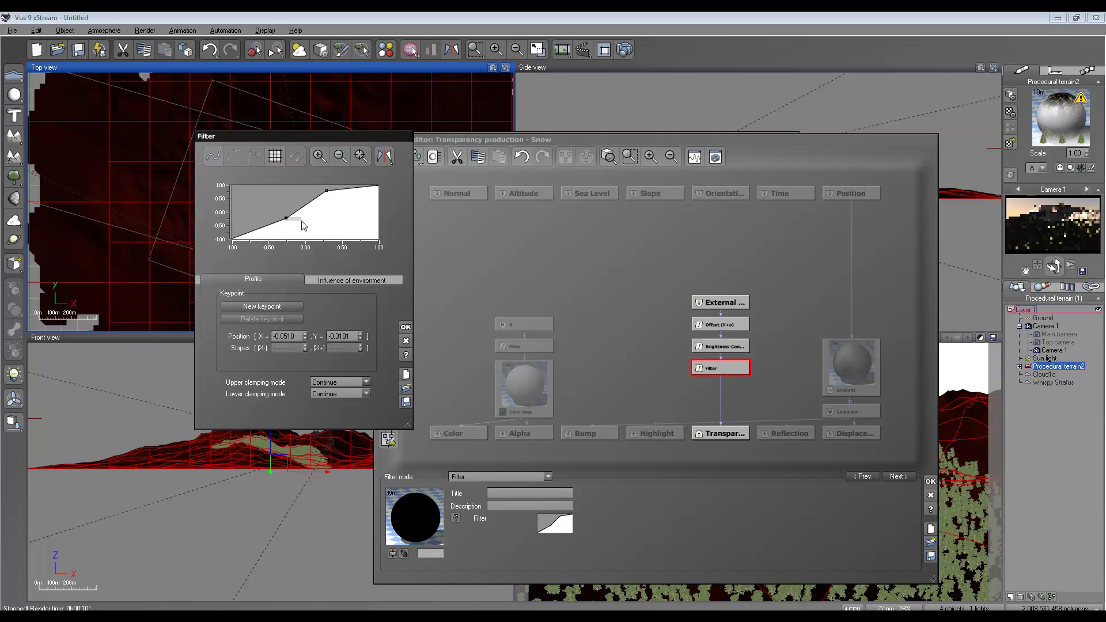
left_click_drag(286, 219, 332, 204)
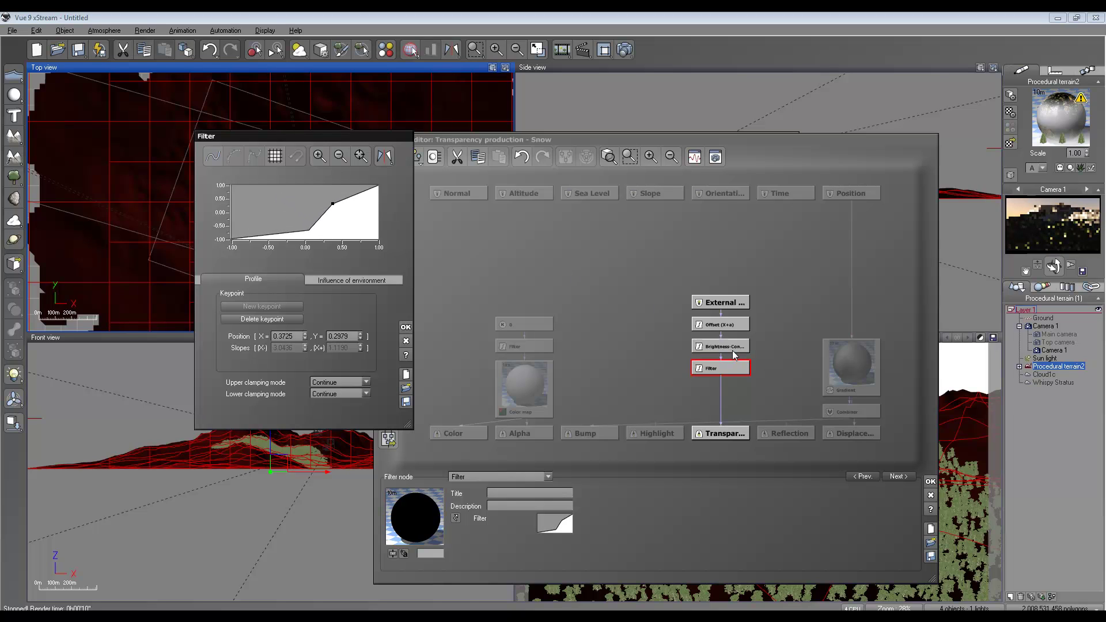
left_click(405, 341)
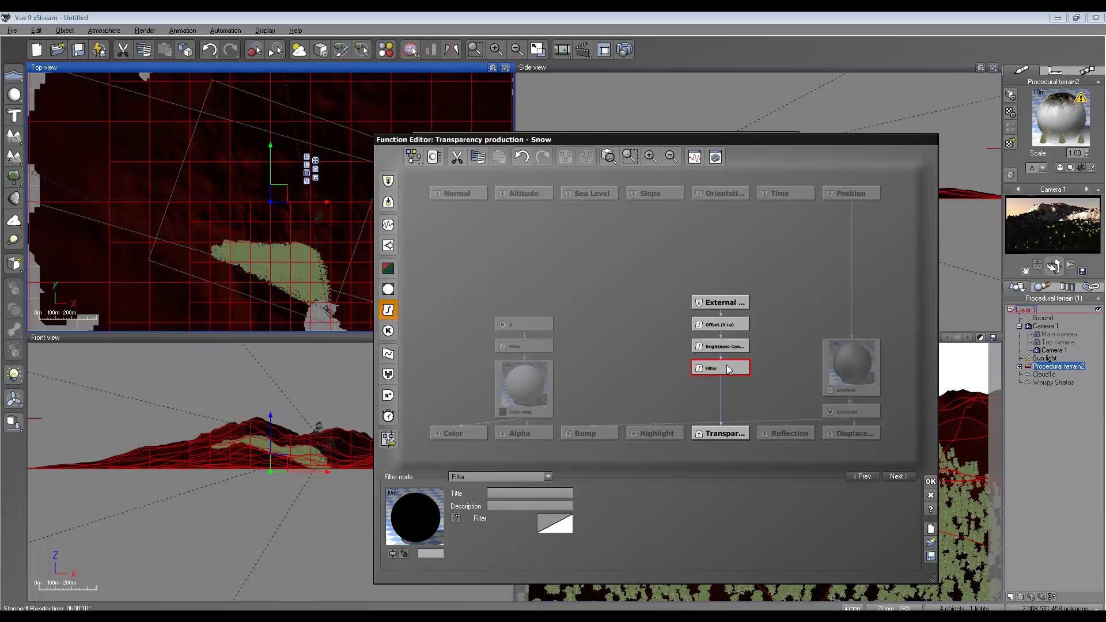
key("Delete")
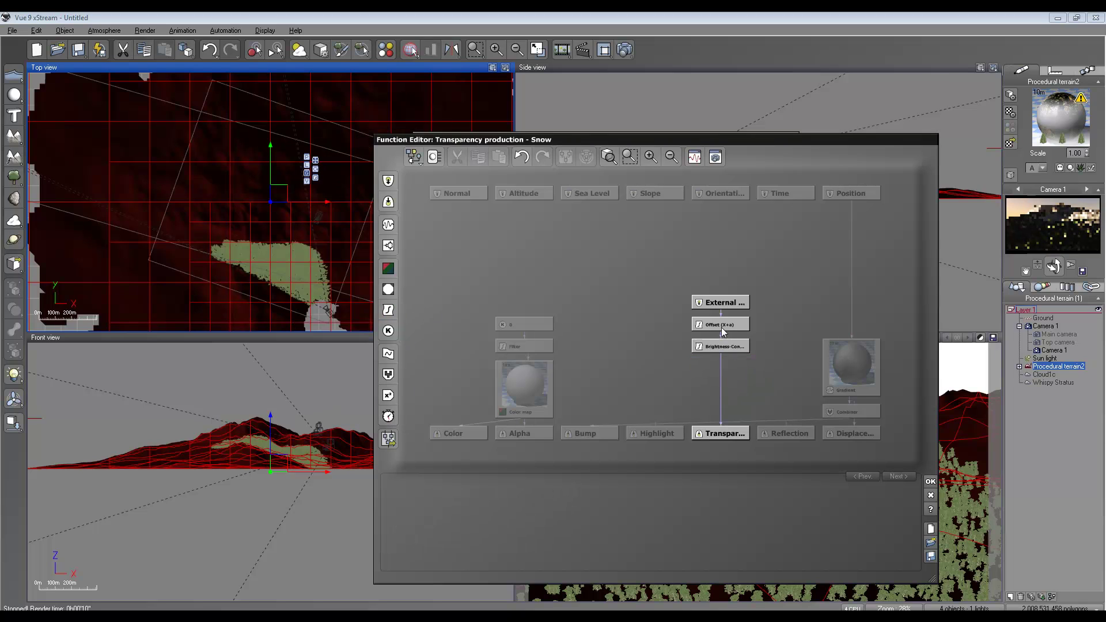
Try Multiply in place of the Offset filter, settle on Bias with a value of 0.146558, and accept the function.
left_click(720, 325)
left_click(547, 476)
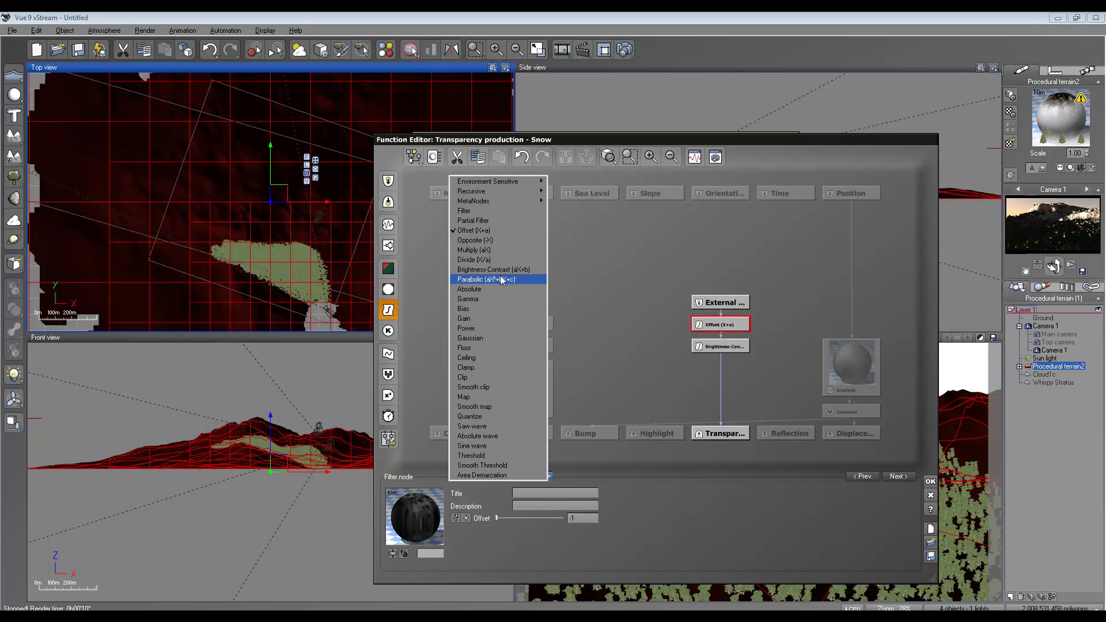
left_click(489, 250)
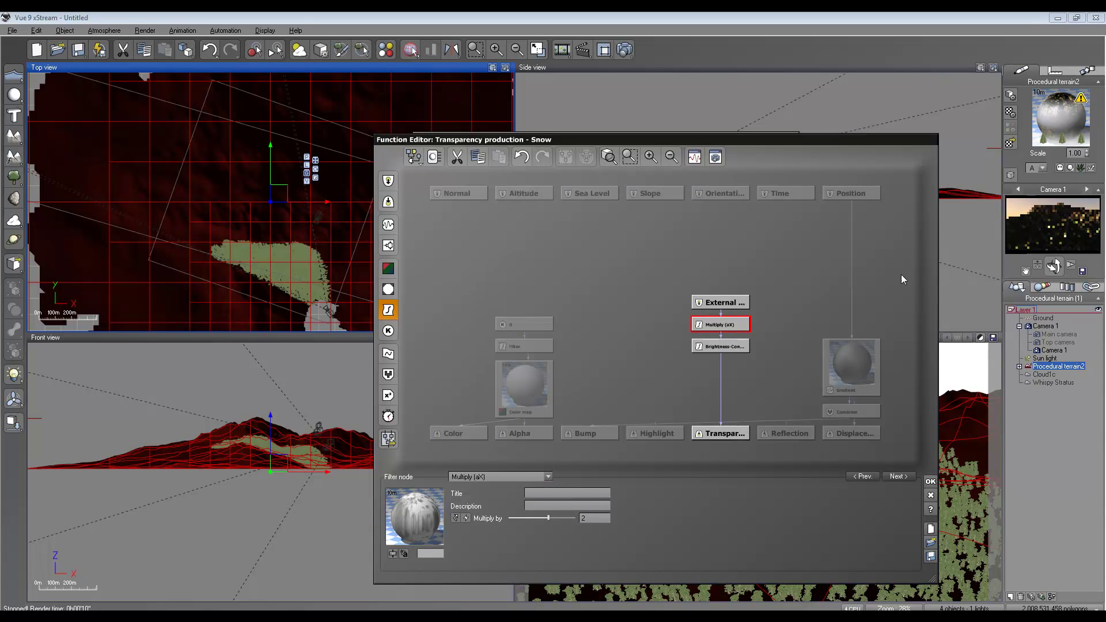
left_click(548, 477)
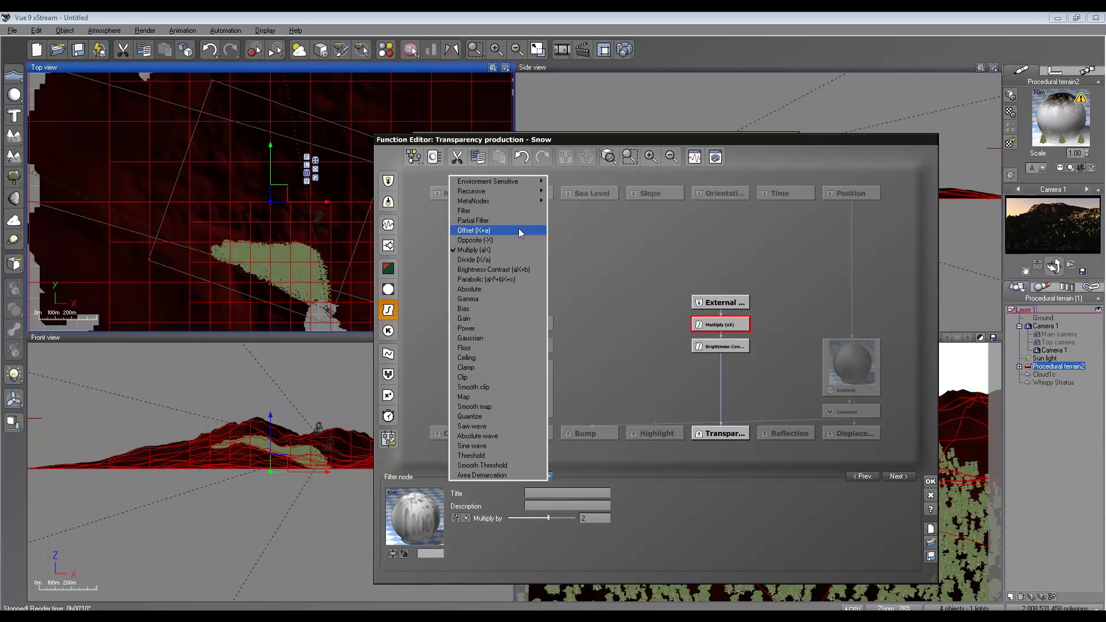
left_click(482, 316)
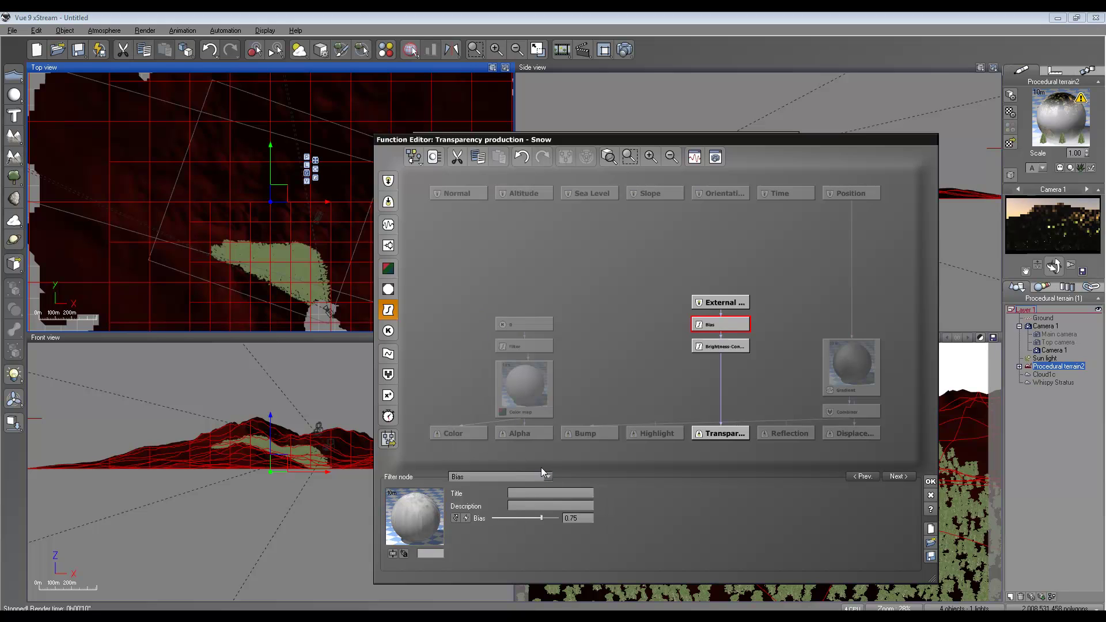
left_click_drag(540, 518, 500, 517)
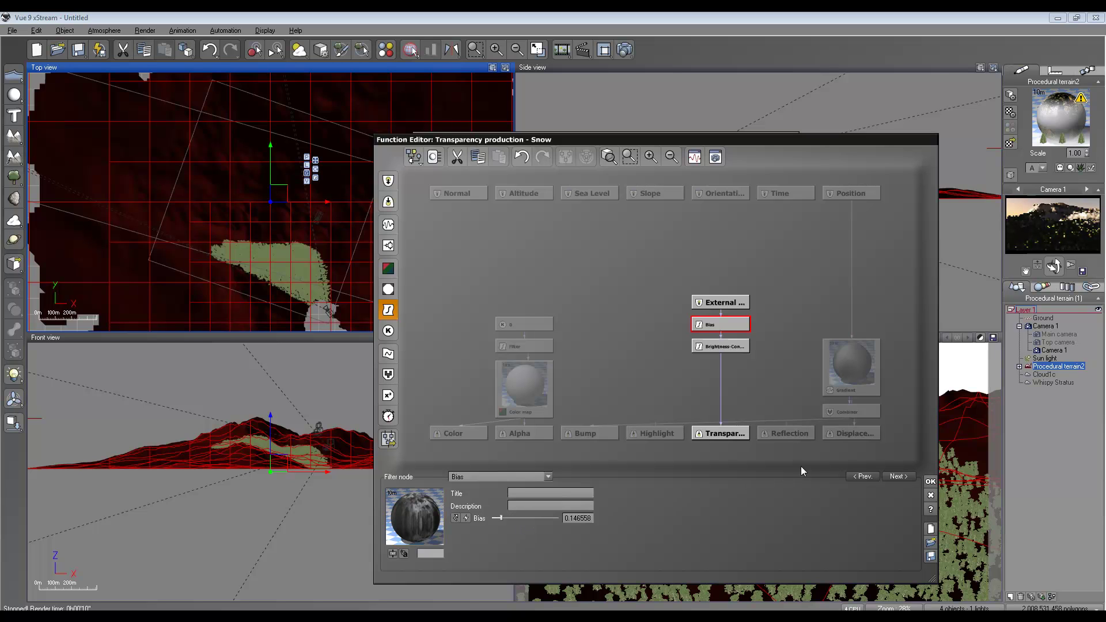
left_click(930, 481)
Render the camera view to check the Bias-filtered snow transparency, accept the post-render options and close the render window.
left_click(625, 49)
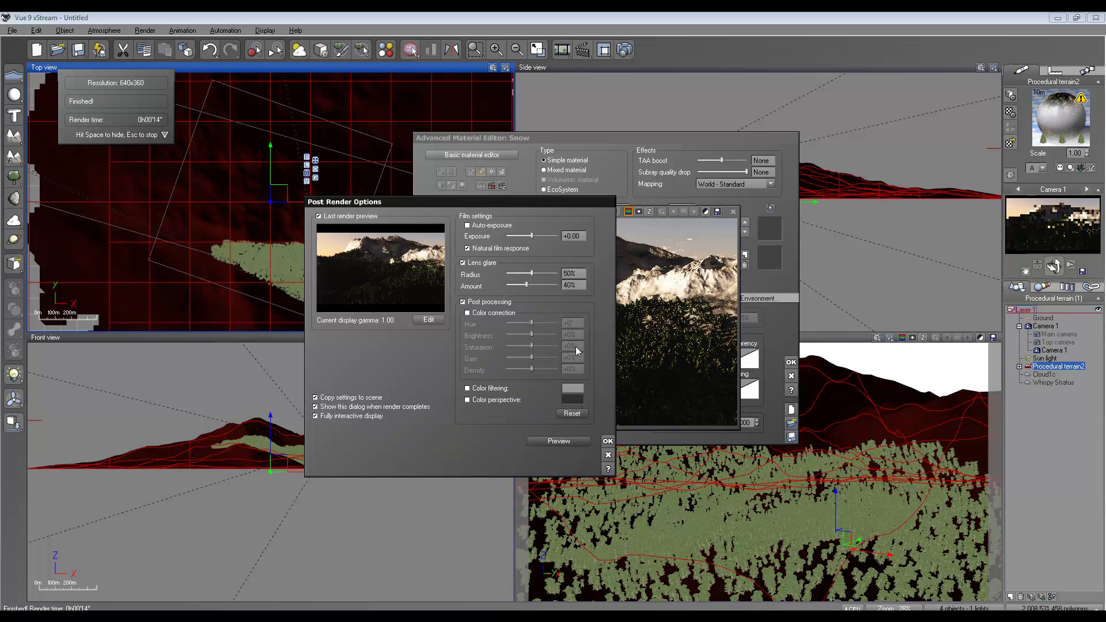
left_click(608, 441)
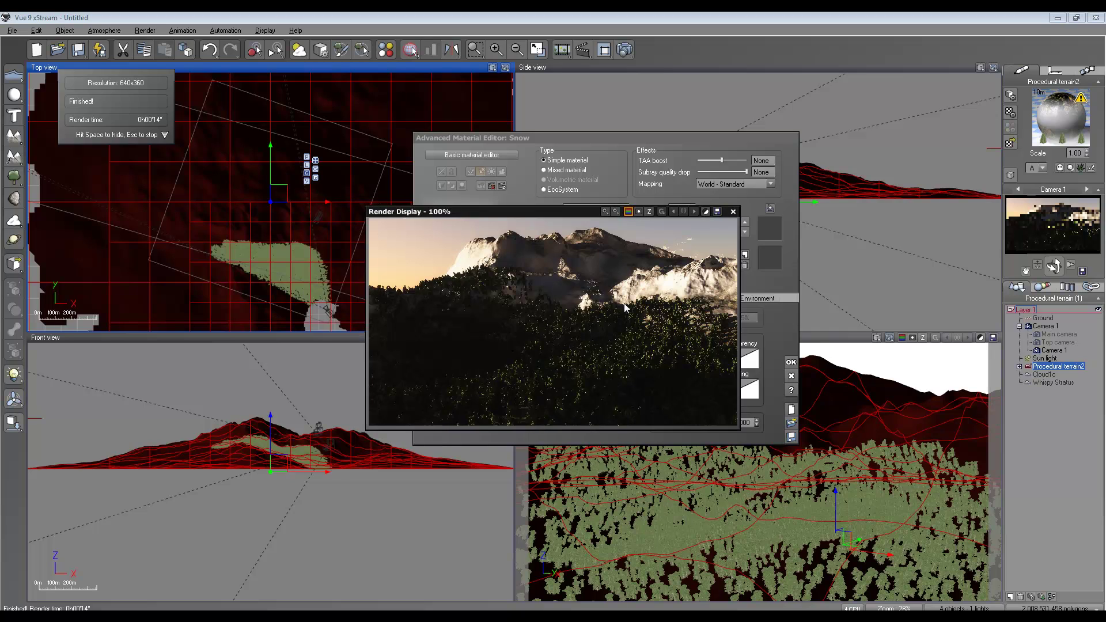
left_click(730, 213)
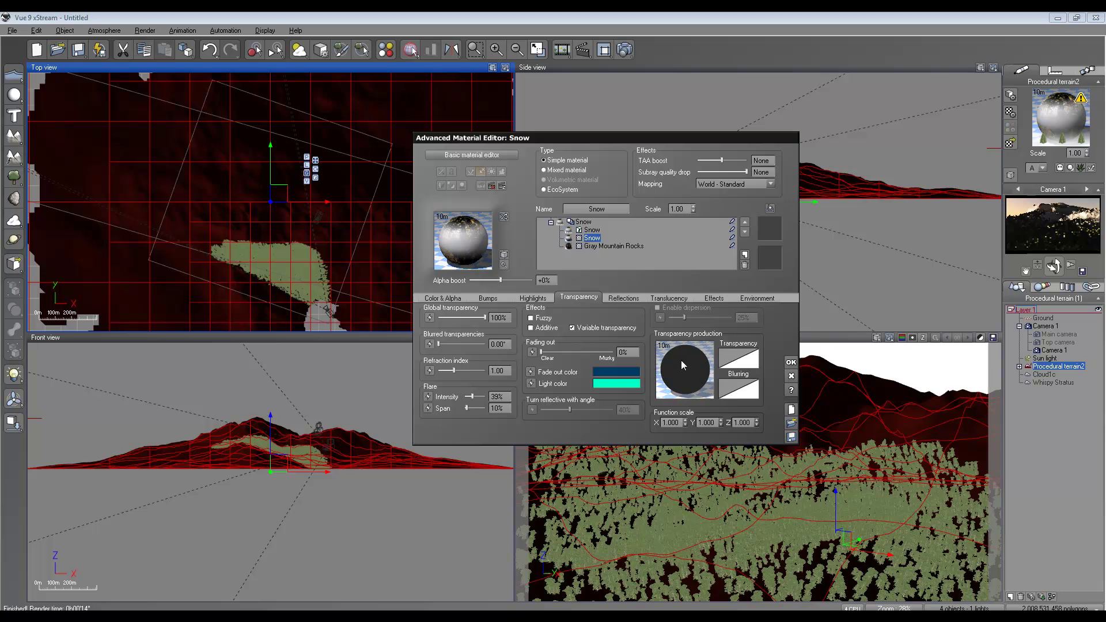
Accept the material, set the render quality preset to Final, render the camera view and close the finished render.
left_click(790, 363)
left_click(626, 51)
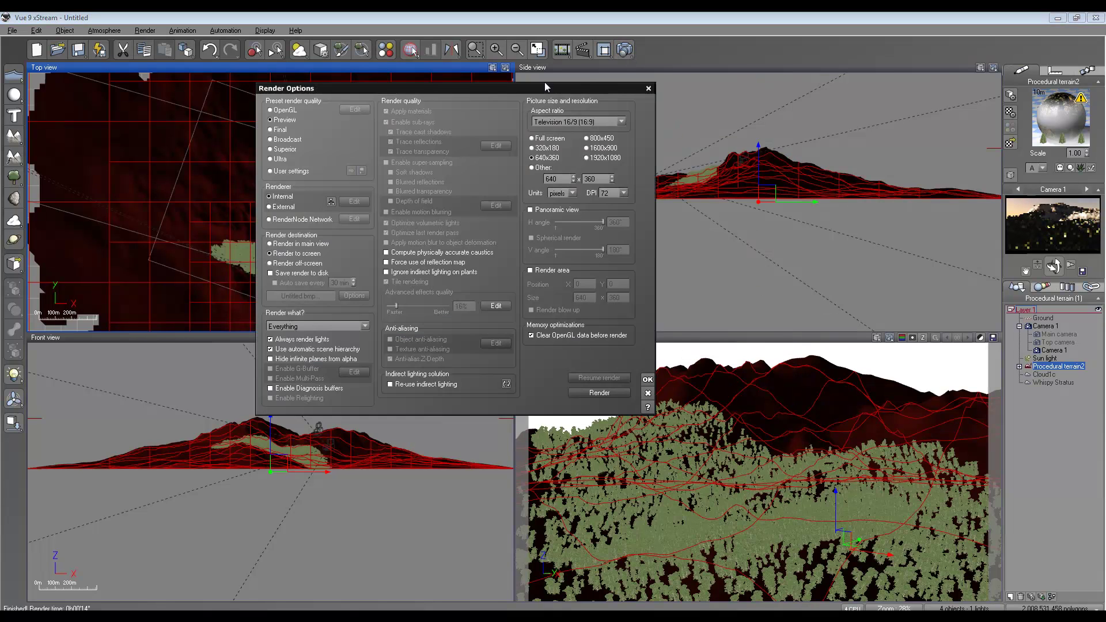
left_click(281, 130)
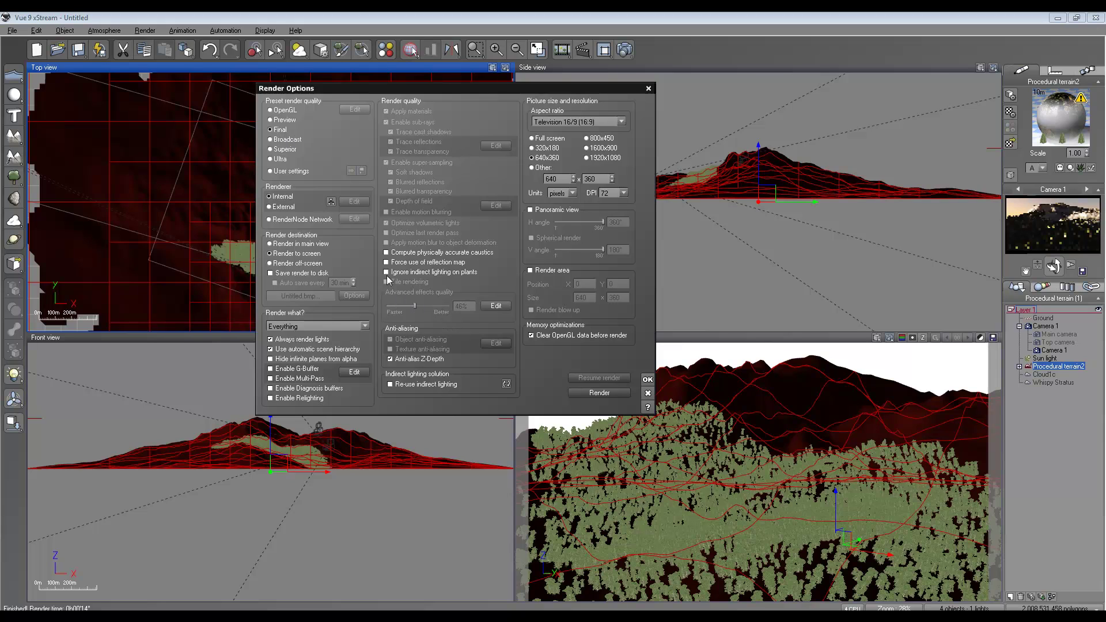
left_click(610, 393)
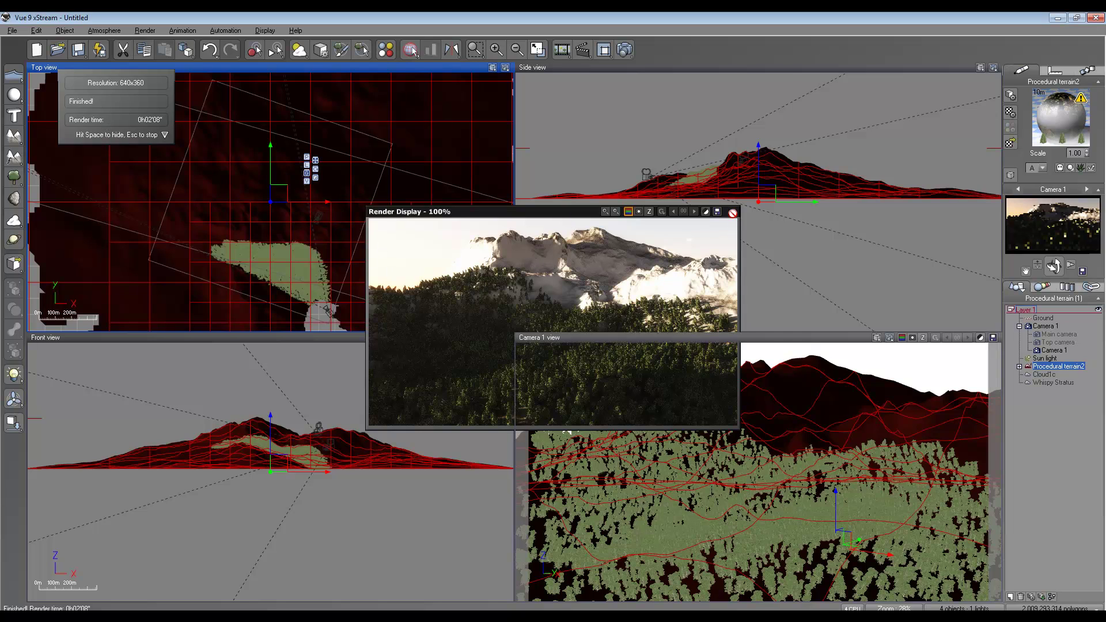
left_click(733, 211)
Reopen the terrain's material for editing and delete the Snow layer directly above Gray Mountain Rocks.
right_click(1057, 120)
left_click(1057, 123)
left_click(593, 237)
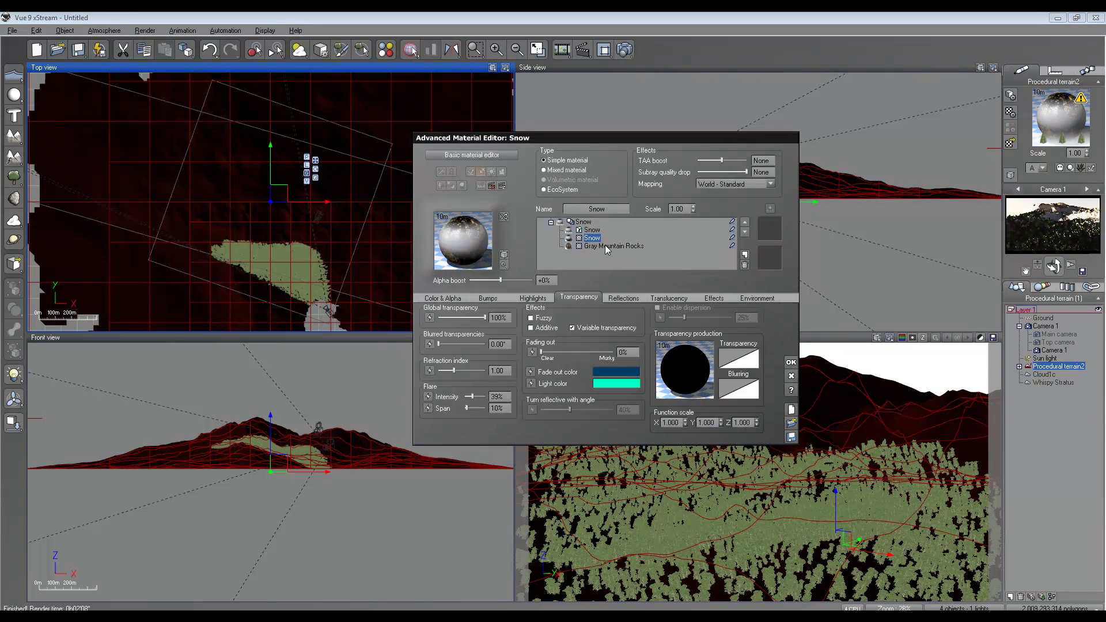
key("Delete")
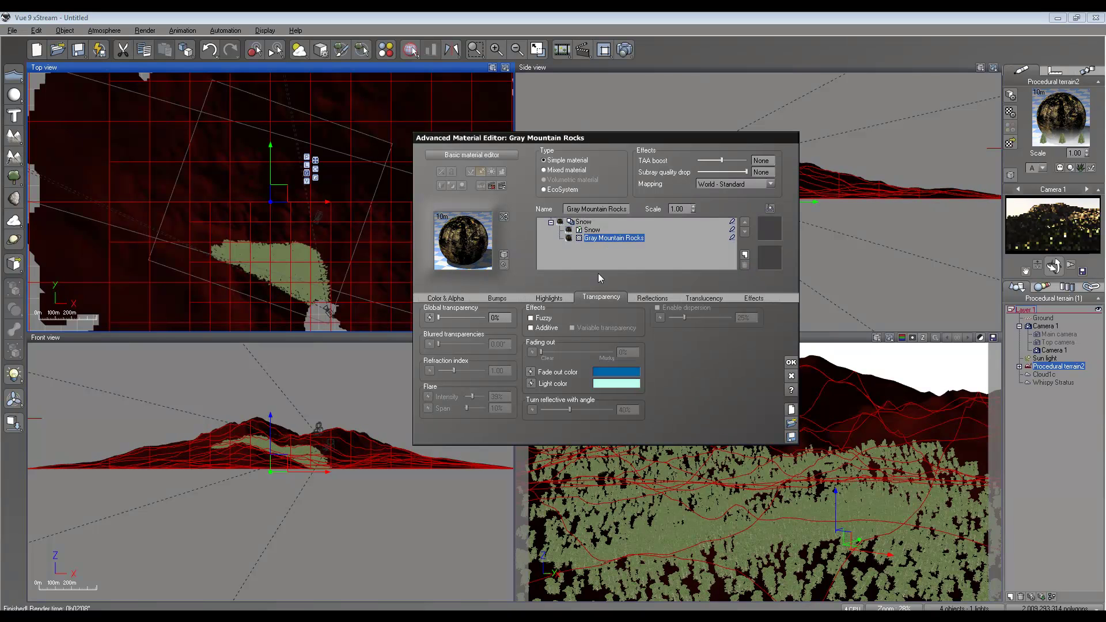
Add a second material to Gray Mountain Rocks to form a mix, and load Snow from the Landscapes collection into it.
left_click(744, 254)
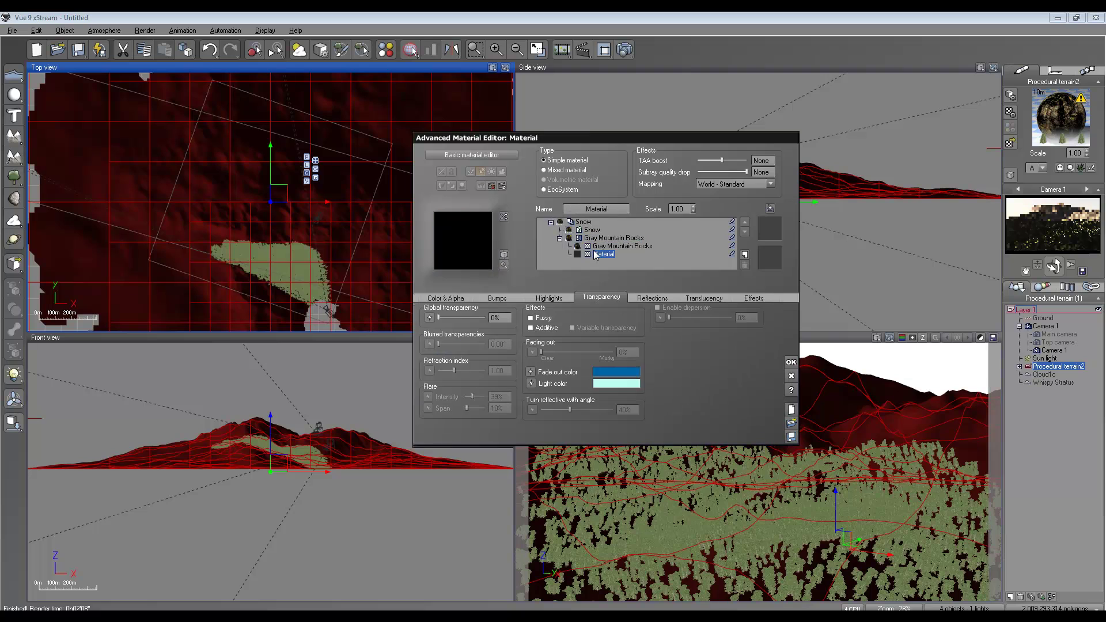
double_click(460, 236)
left_click(409, 286)
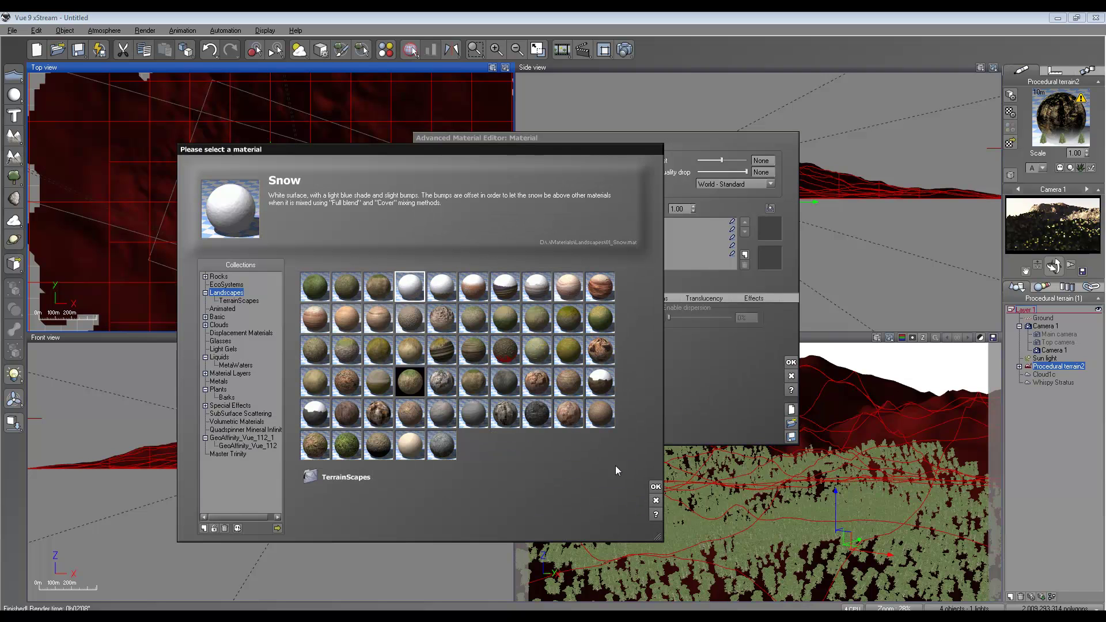
left_click(655, 488)
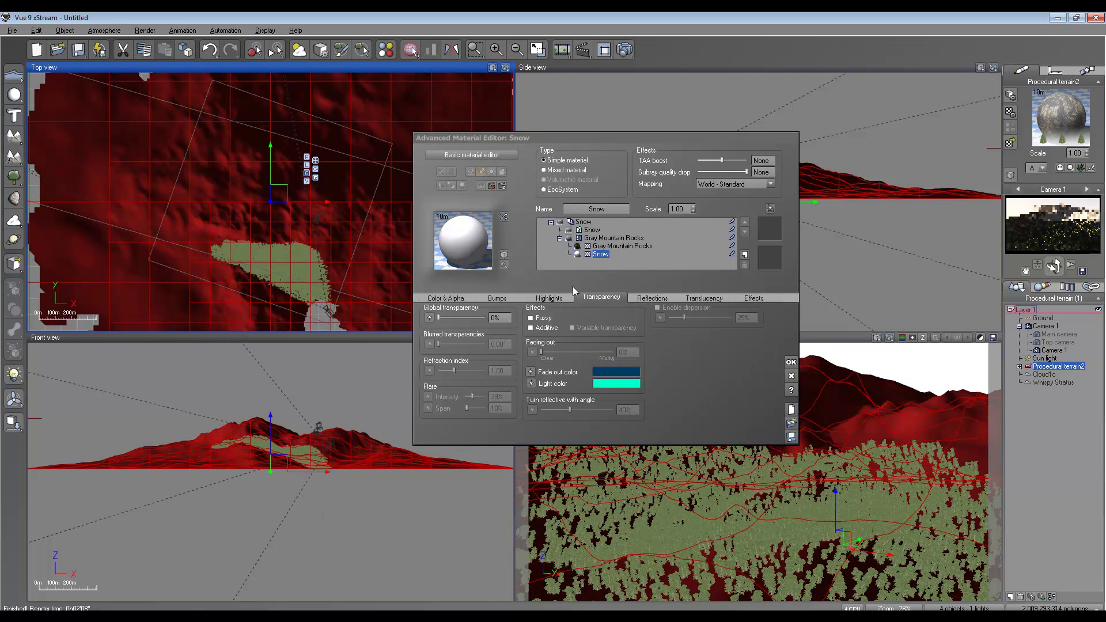
Make the Gray Mountain Rocks mix depend on environment, with altitude and slope influence at 100% and mixing proportions at 37.95%.
left_click(613, 238)
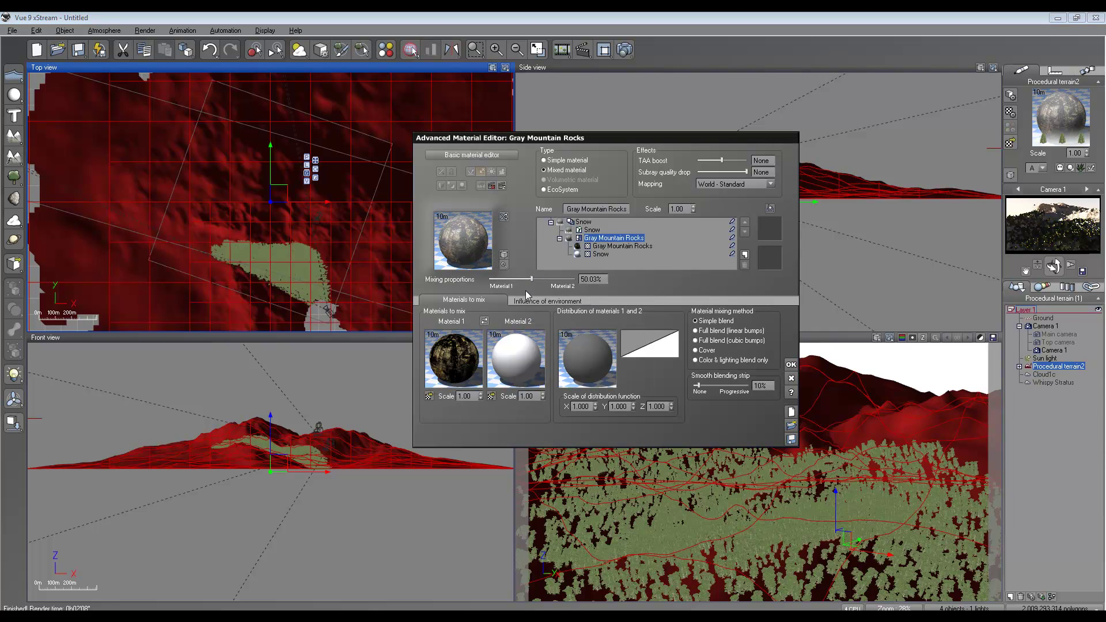
left_click(548, 300)
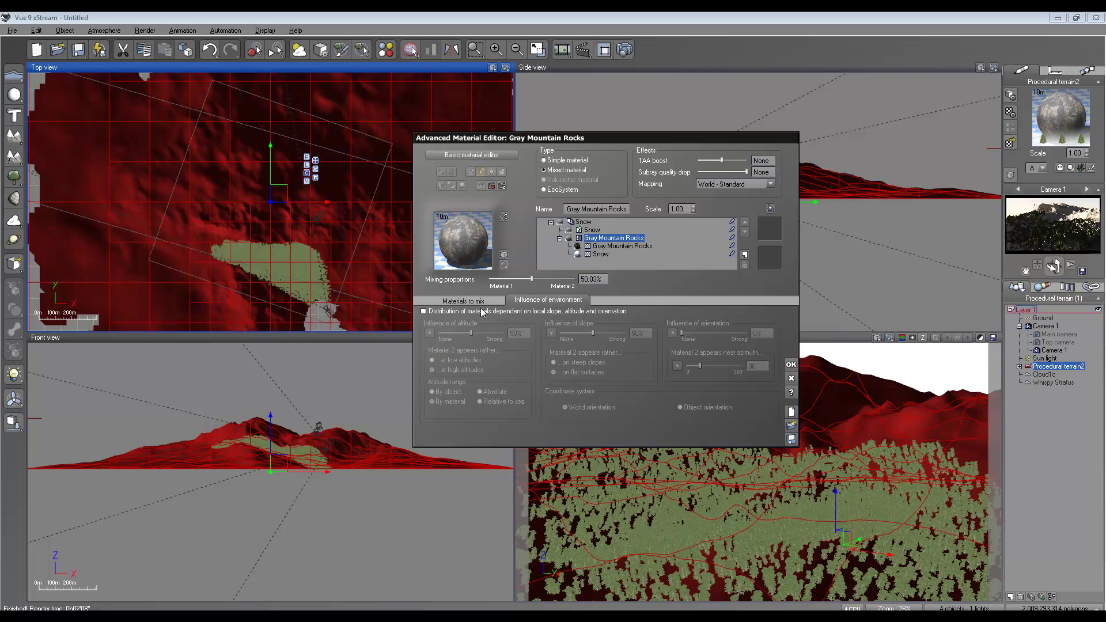
left_click(471, 311)
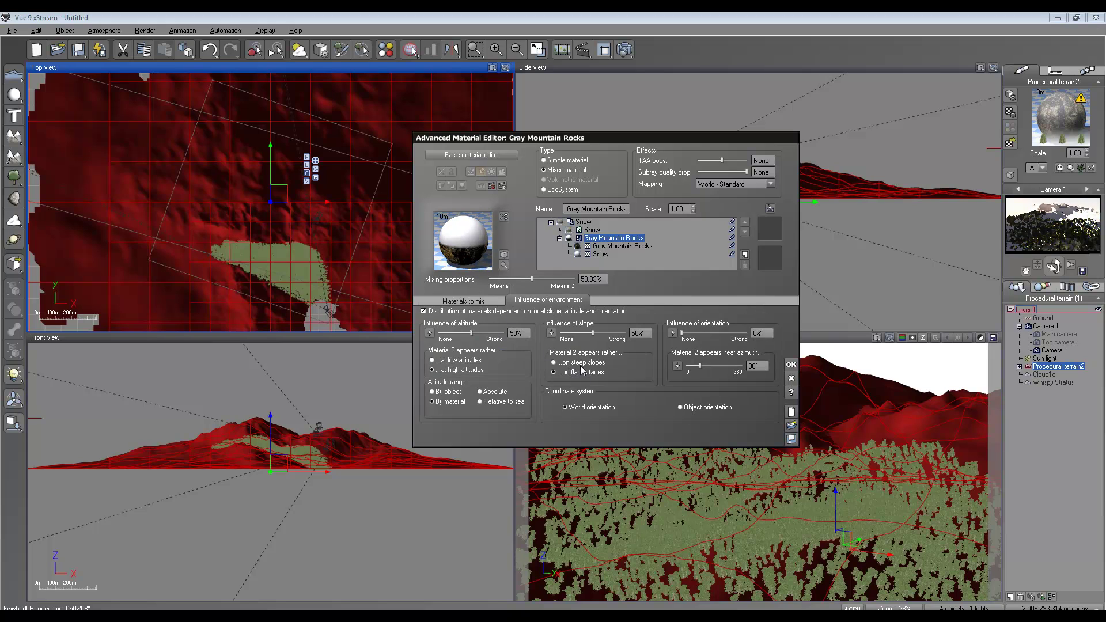
left_click_drag(471, 333, 508, 333)
left_click_drag(592, 333, 625, 333)
left_click_drag(567, 282, 539, 281)
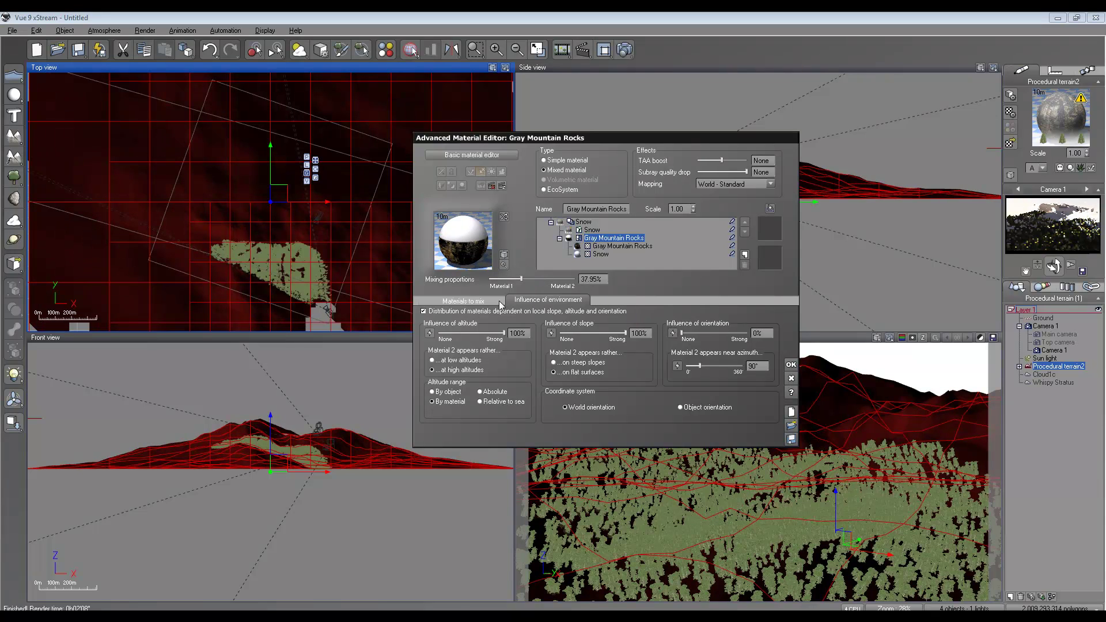
Set the mixing method to Cover, mixing proportions to 31.91% and the smooth blending strip to 21%, and accept the material.
left_click(469, 300)
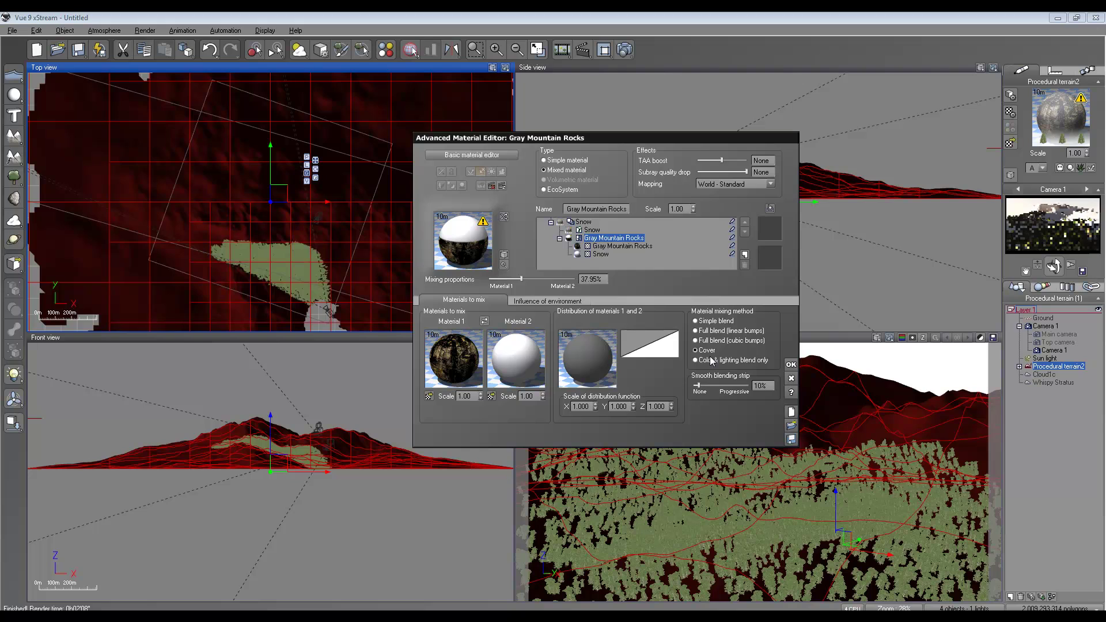
left_click_drag(521, 279, 519, 278)
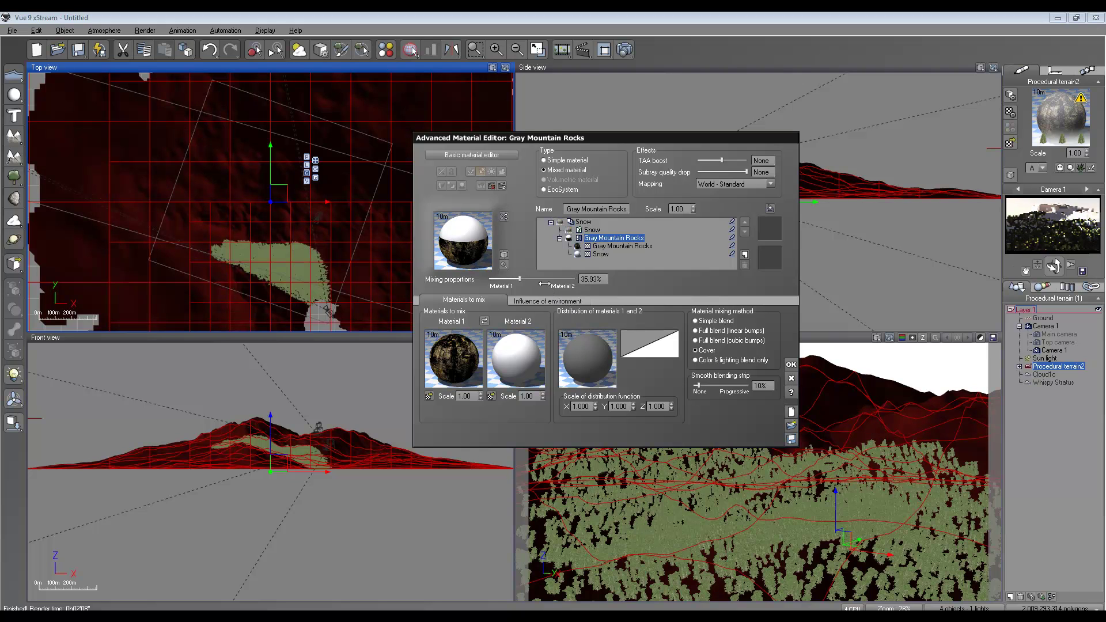
left_click_drag(519, 278, 528, 279)
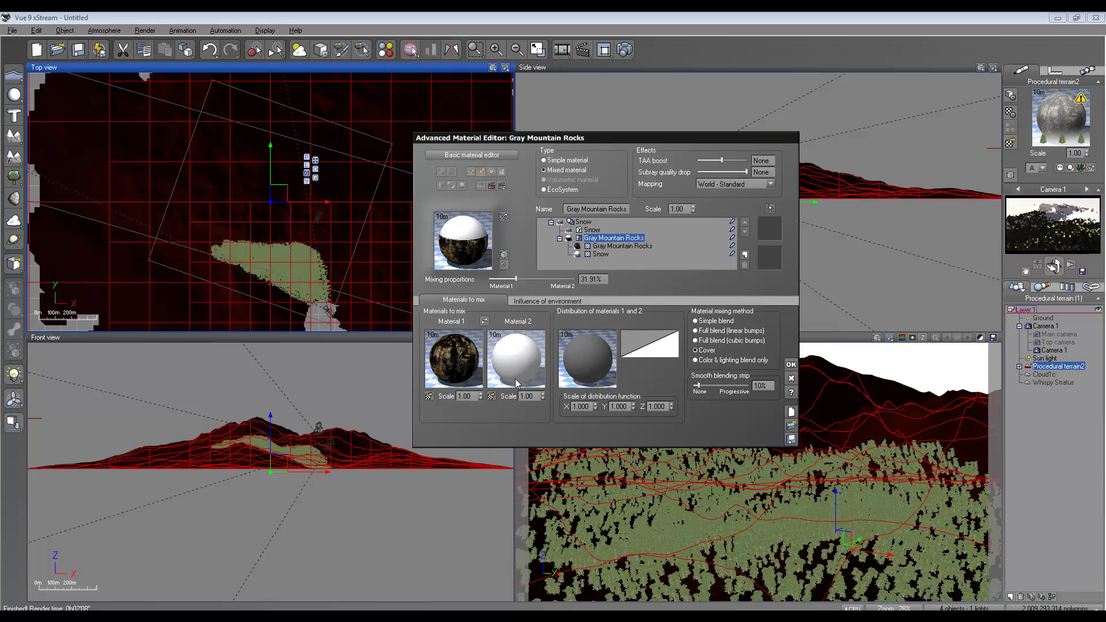
left_click_drag(703, 384, 711, 384)
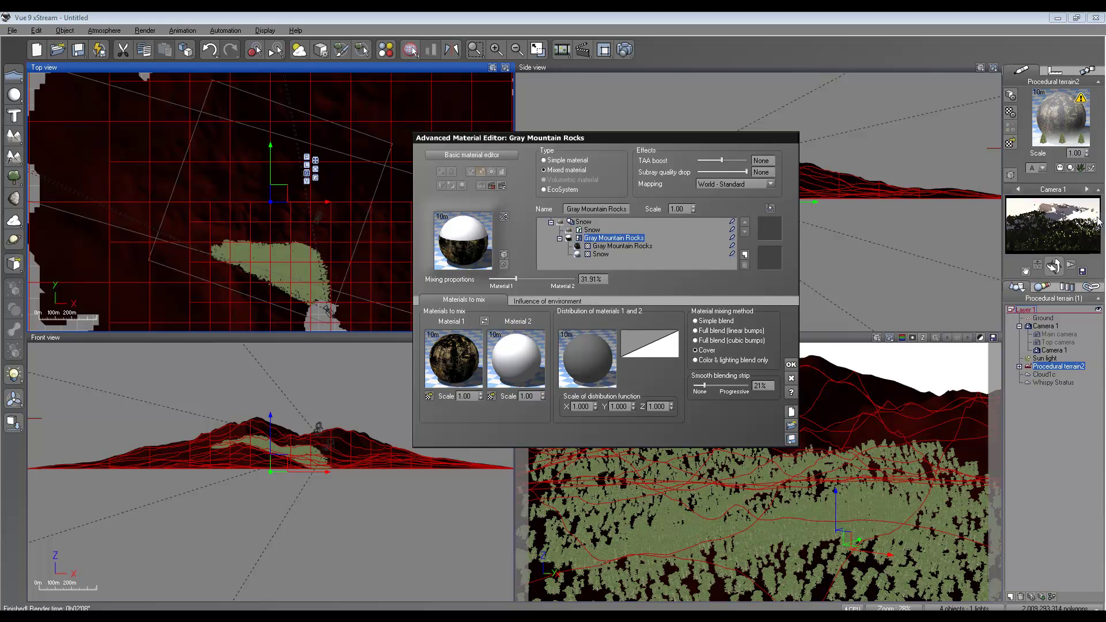
left_click(790, 365)
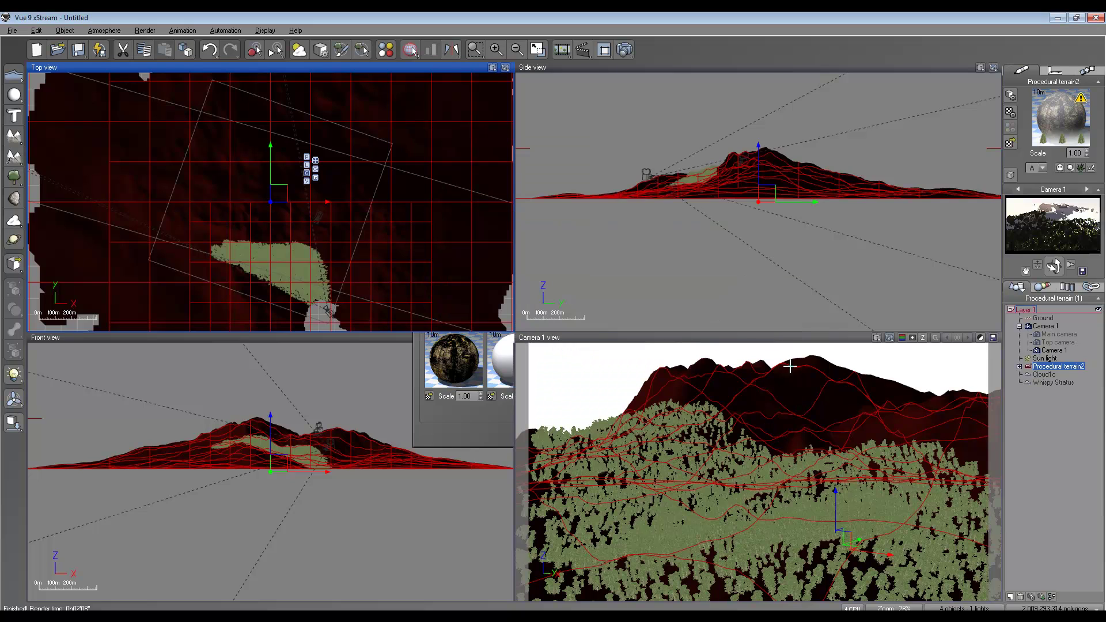
Render the camera view and compare the Trans disp and mixed images in Windows Photo Viewer, examining Trans disp up close.
left_click(624, 50)
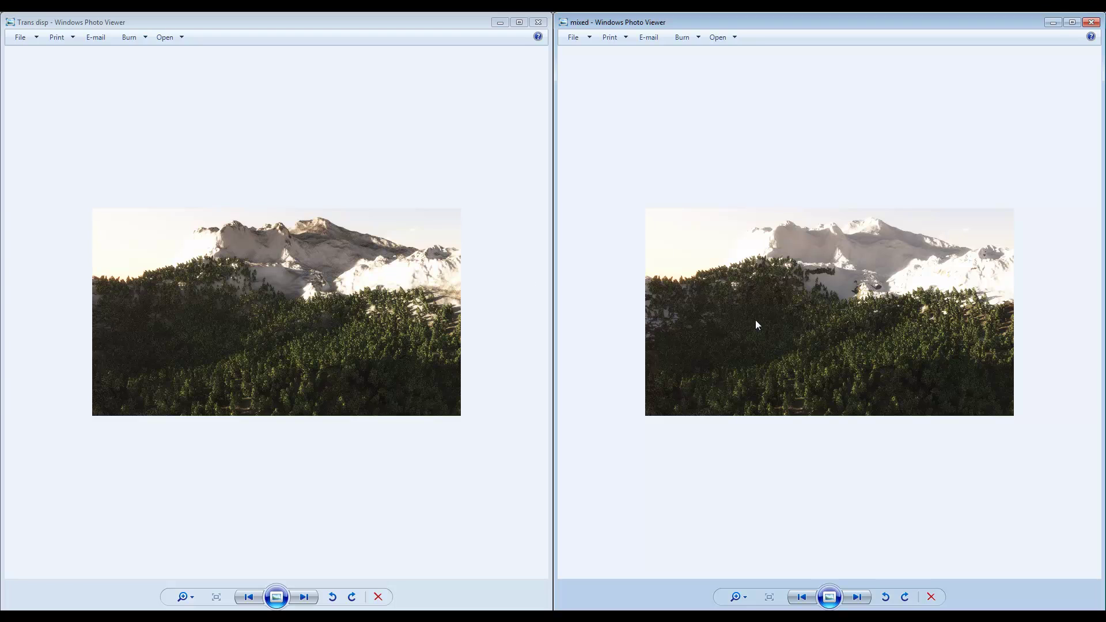
left_click(281, 283)
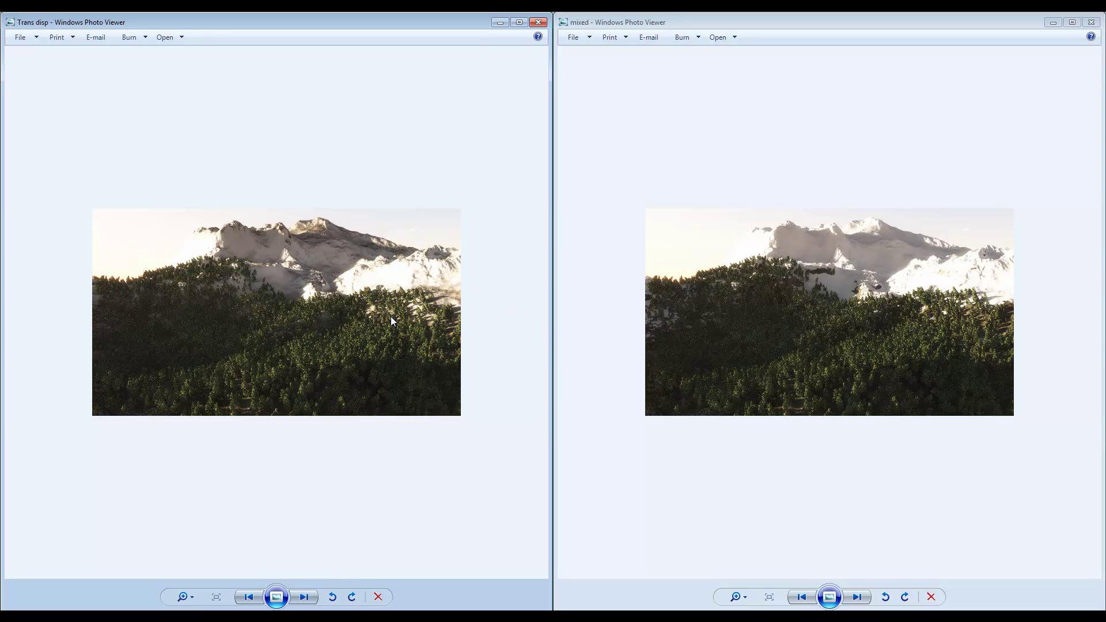
scroll(388, 316, "up", 1)
scroll(386, 310, "up", 2)
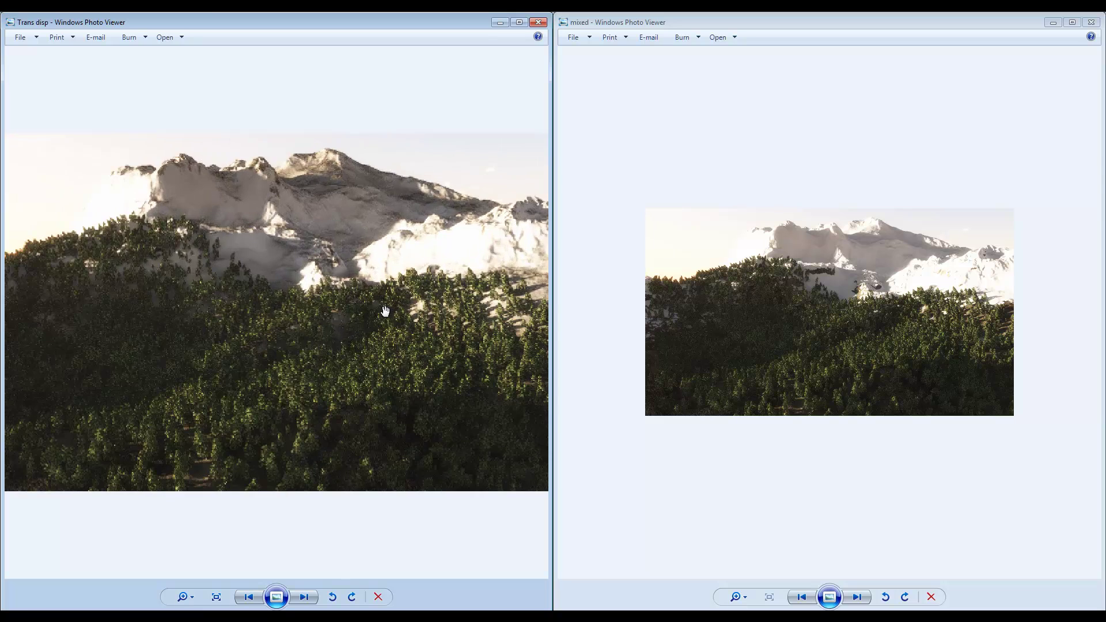
scroll(386, 310, "down", 3)
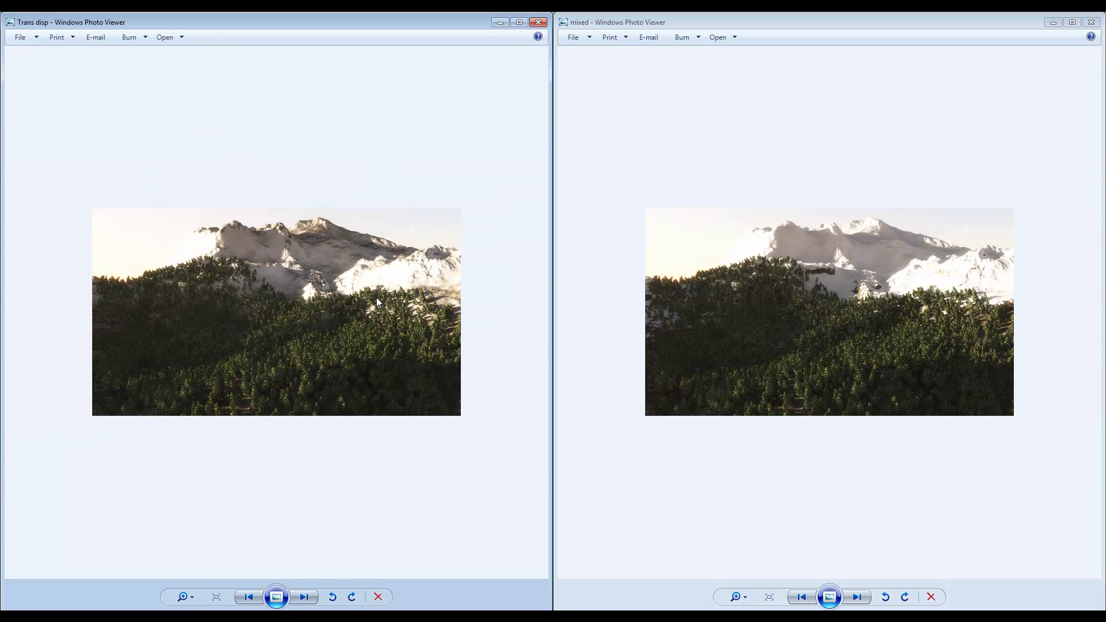